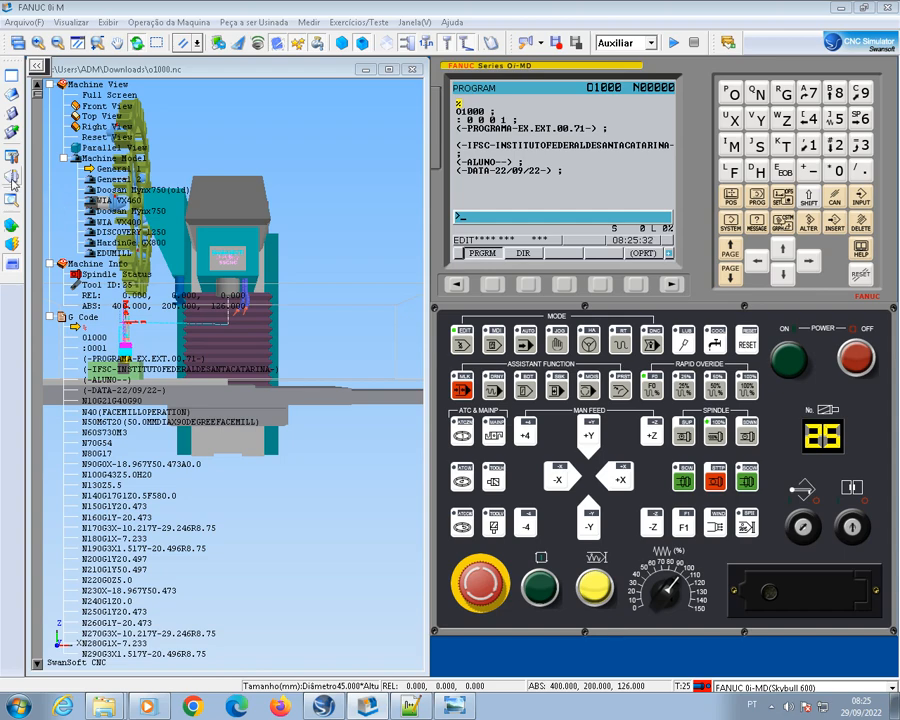
- Examine the tools assigned to magazine positions 05 to 09 in the tool manager
left_click(11, 131)
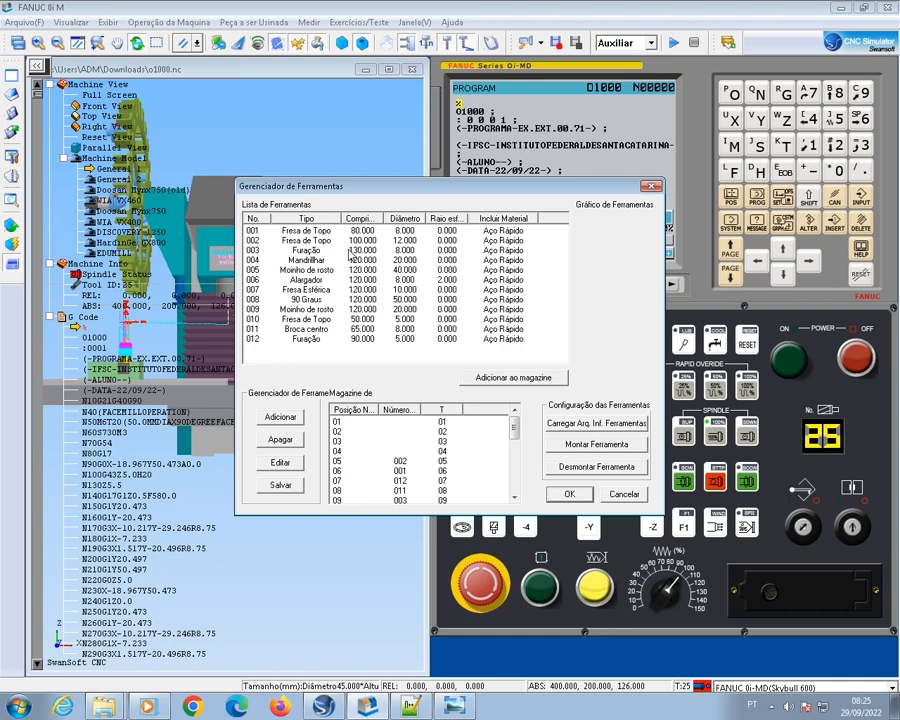
left_click(516, 431)
left_click_drag(519, 430, 519, 438)
left_click(337, 452)
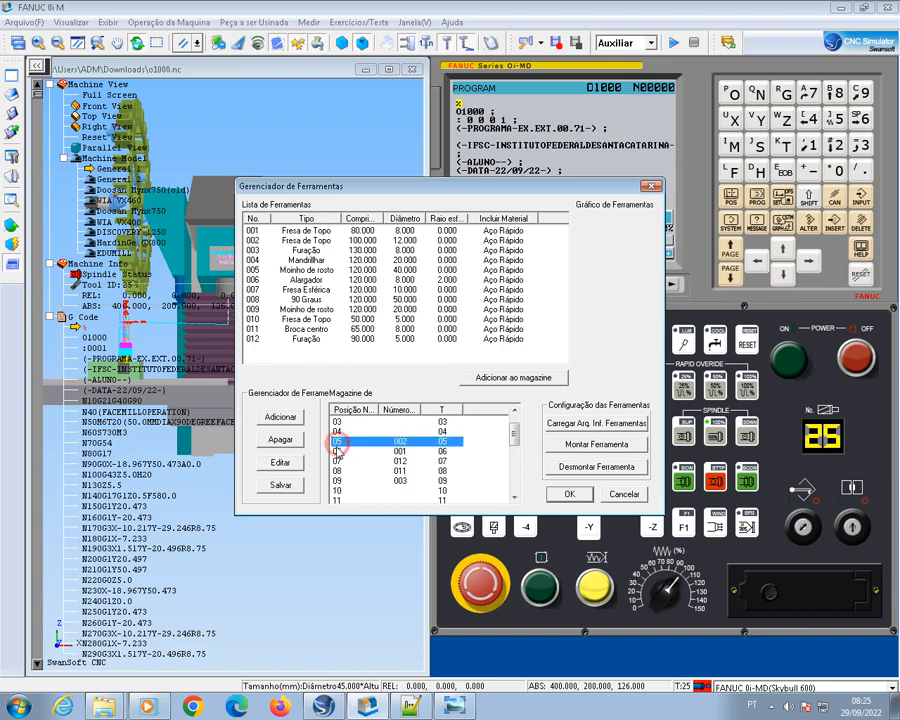
left_click(338, 461)
left_click(339, 471)
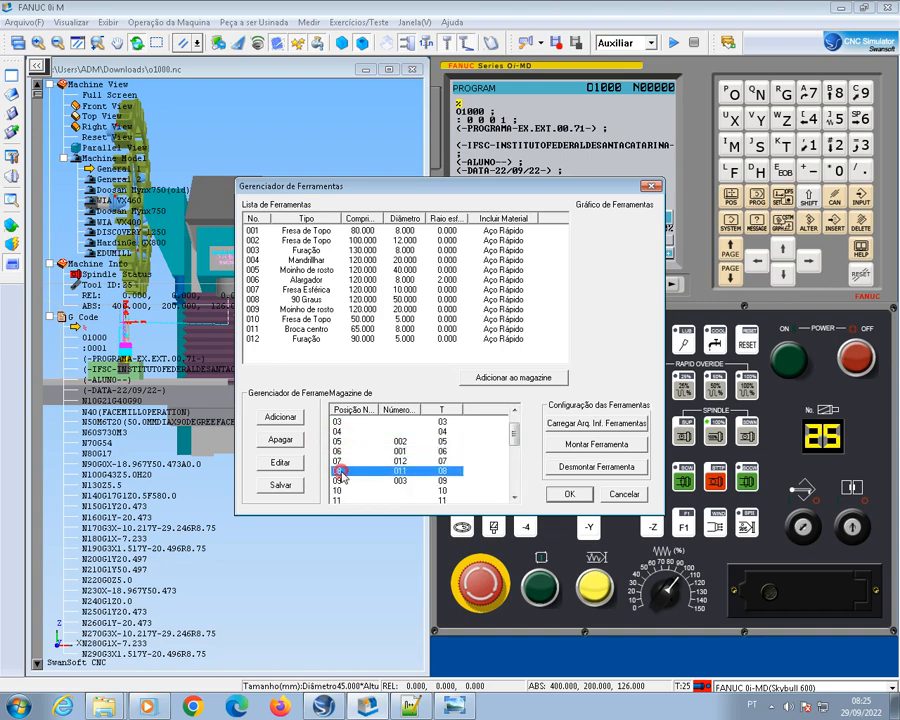
left_click(340, 481)
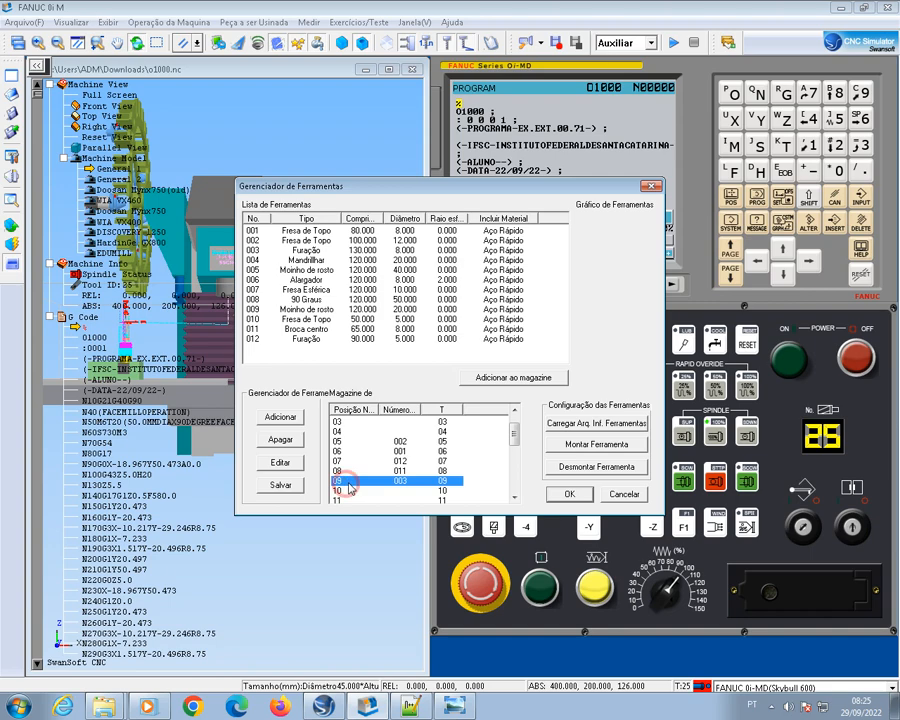
- Examine magazine positions 17 and 20 and tool 009 in the tool list, and close the tool manager
left_click(516, 436)
left_click_drag(516, 436, 516, 460)
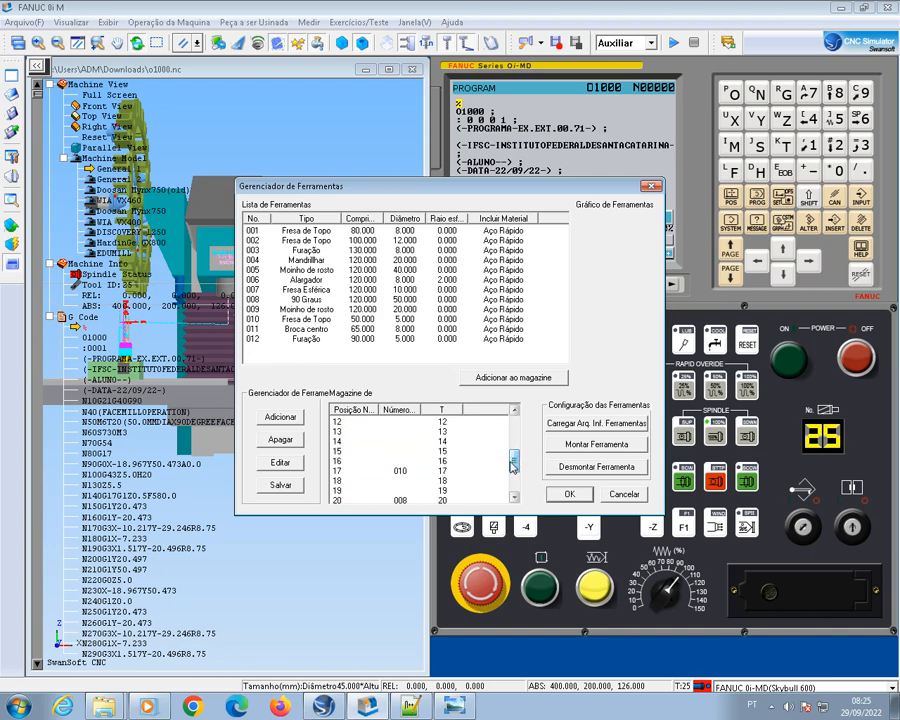
left_click(354, 472)
left_click(352, 499)
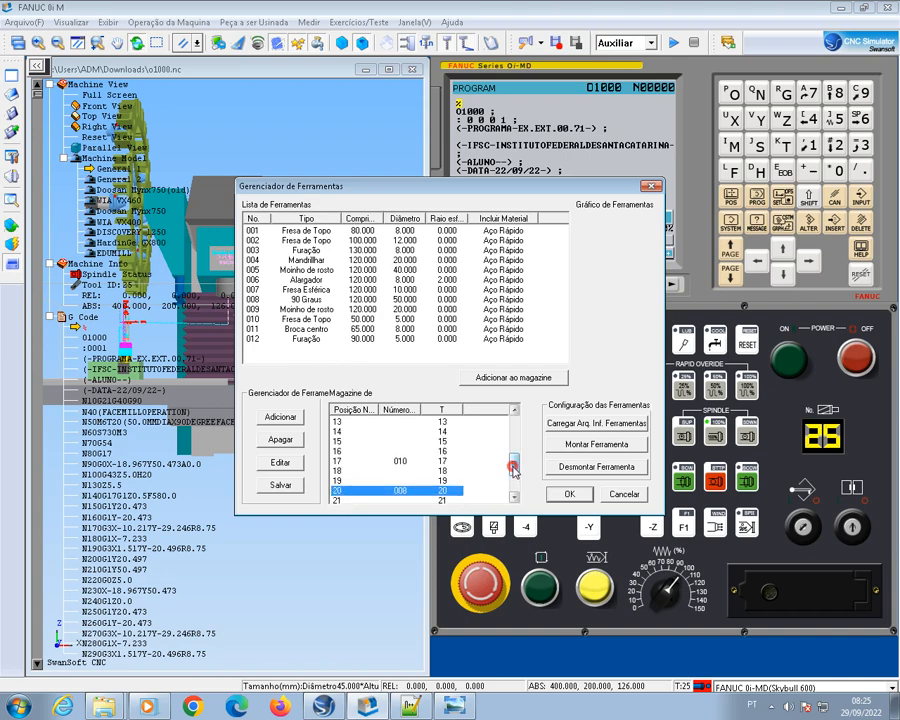
left_click_drag(513, 466, 521, 433)
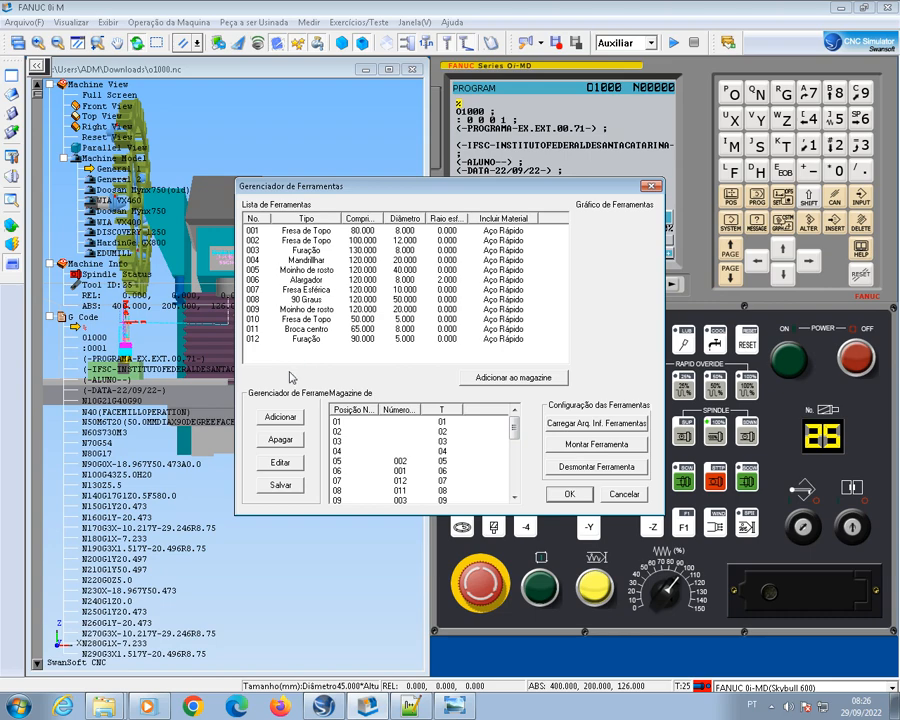
left_click(262, 309)
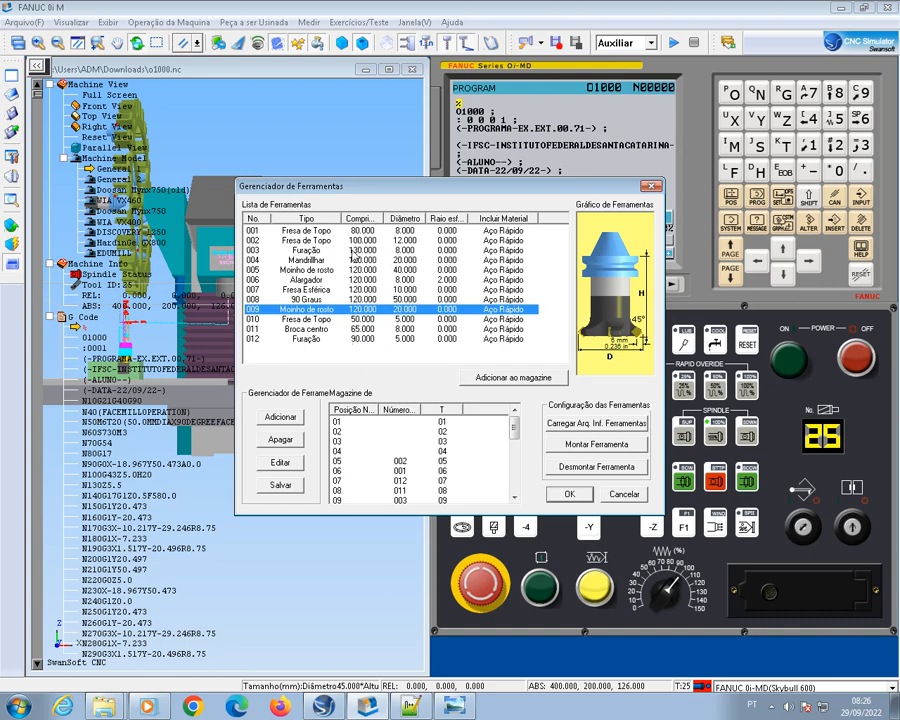
left_click(569, 496)
- Switch to o1000.nc in Notepad++ and examine the cutter diameter and tool number of the face mill operation
mouse_move(407, 706)
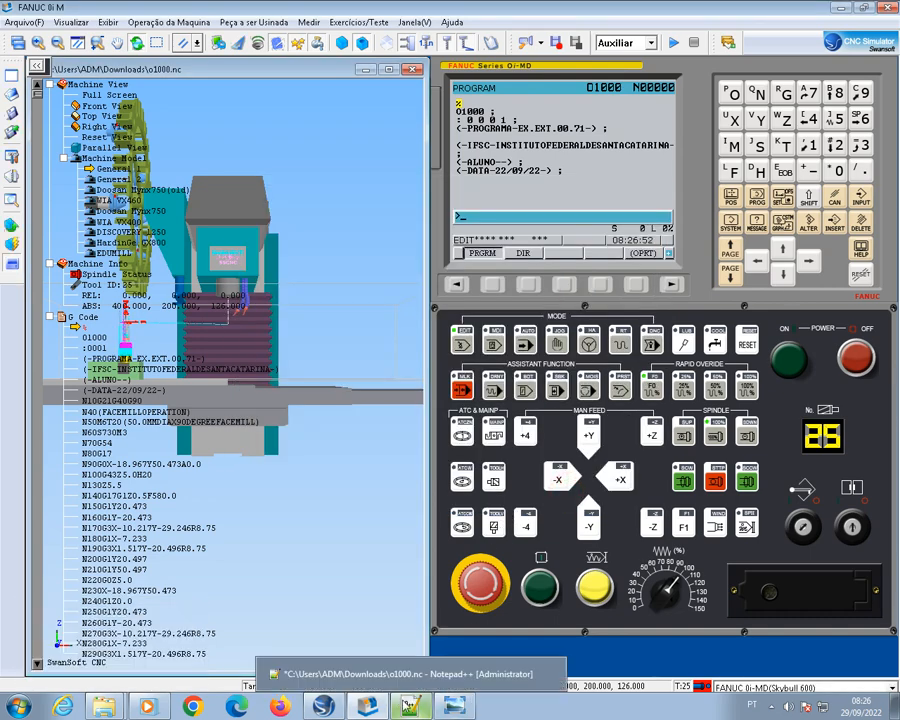
left_click(468, 671)
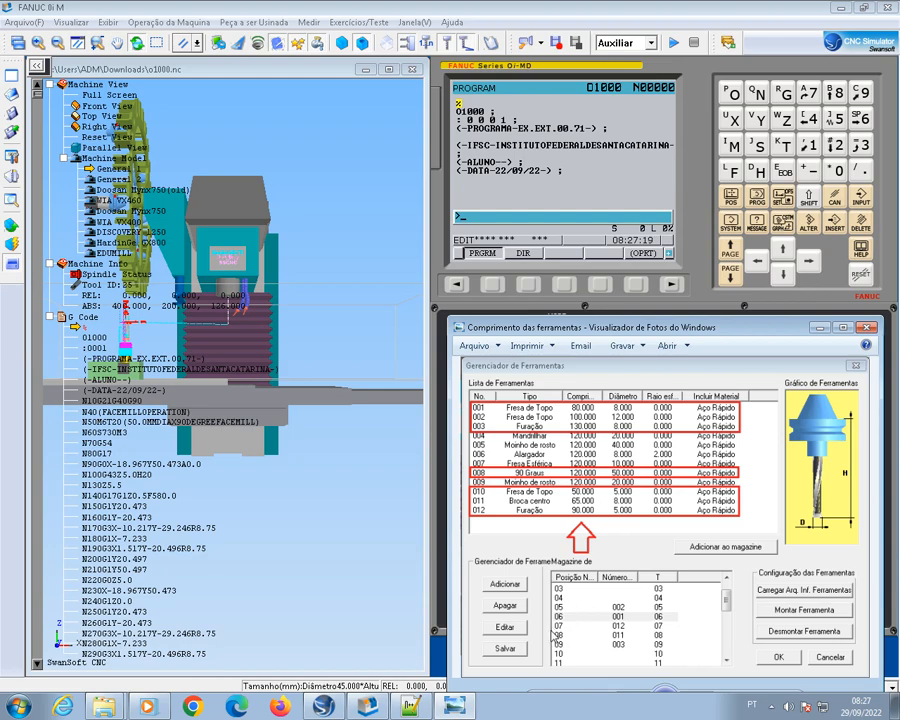
left_click(413, 708)
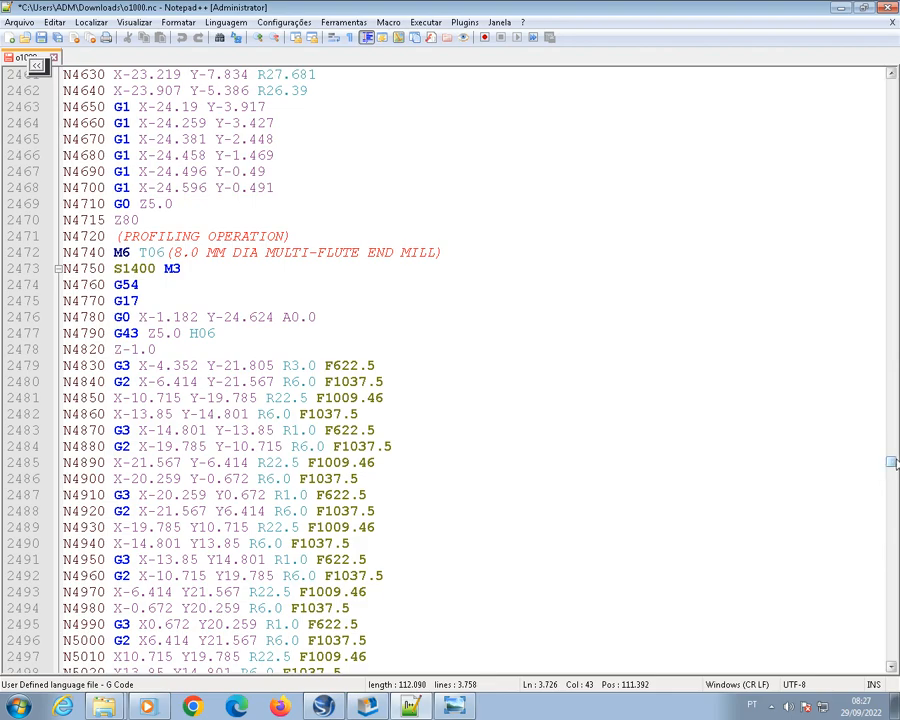
left_click_drag(890, 461, 874, 82)
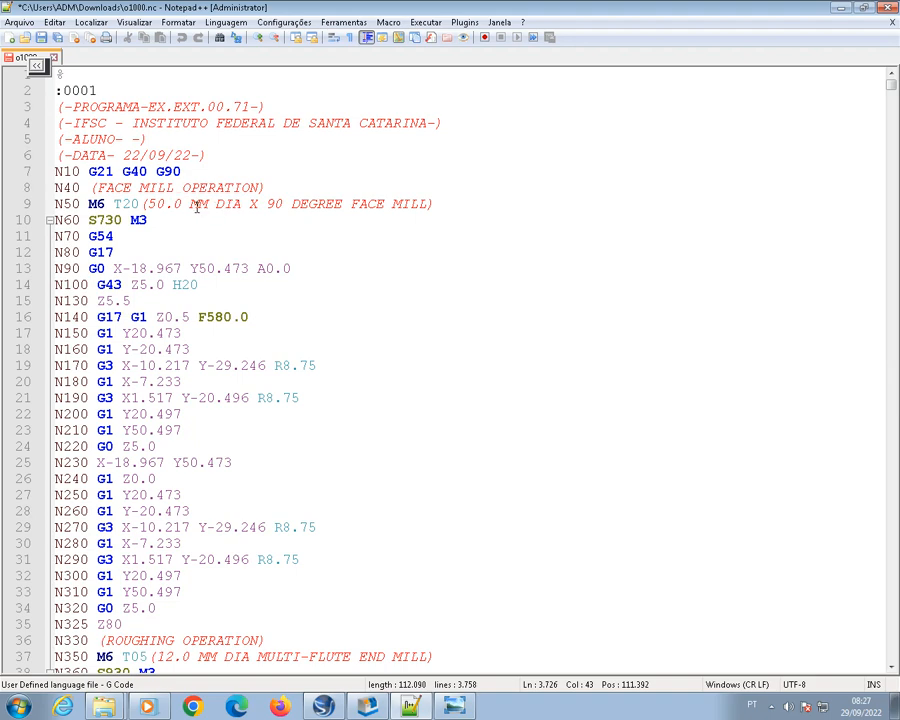
left_click_drag(148, 203, 208, 203)
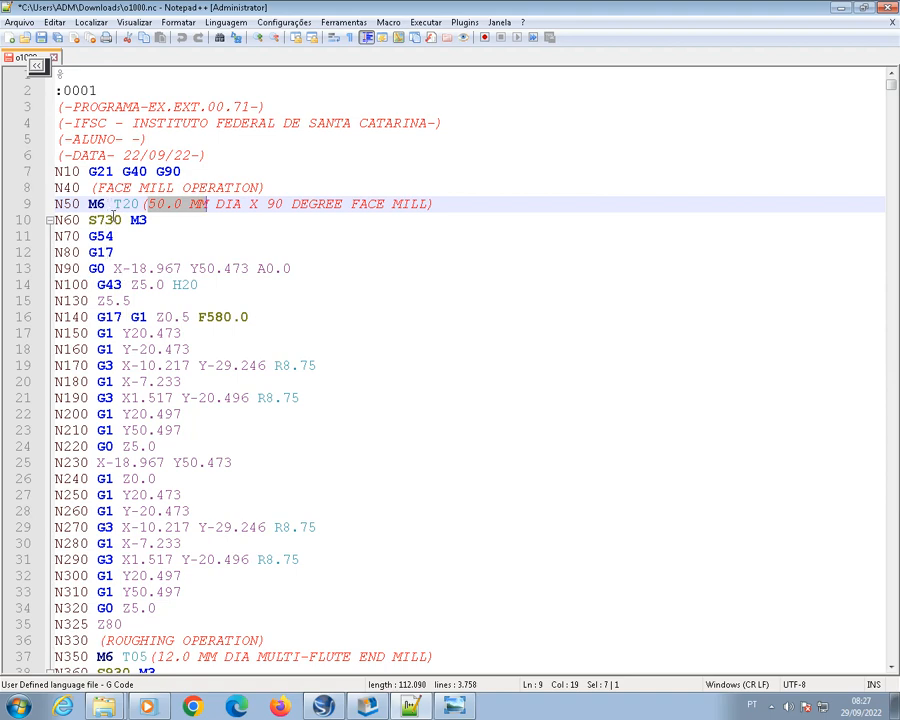
left_click_drag(113, 204, 142, 204)
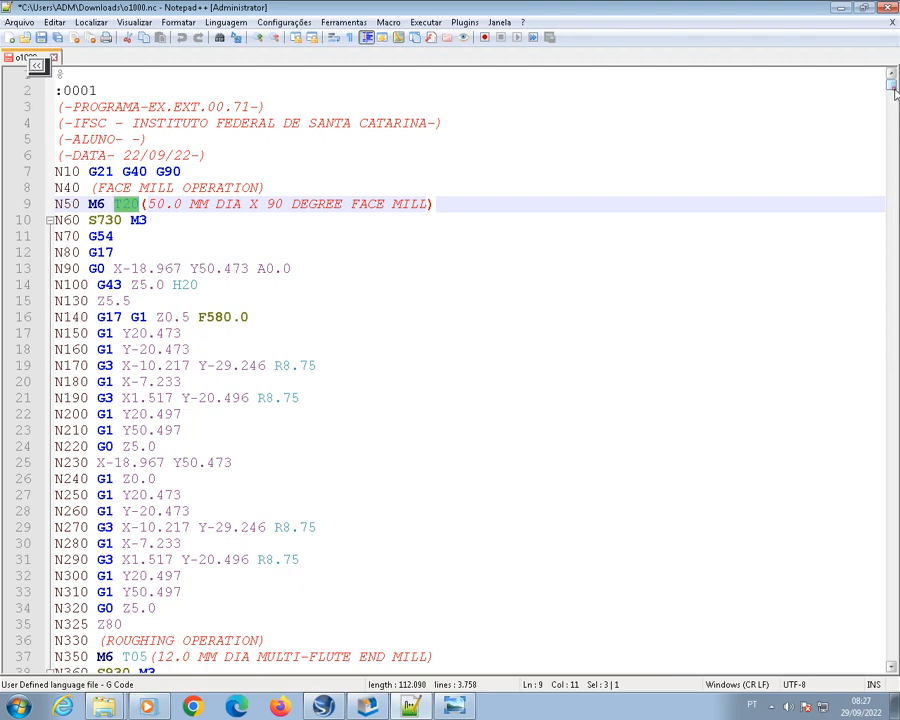
- Examine the cutter diameter and tool number called by the roughing operation in the G-code
scroll(628, 70, "down", 7)
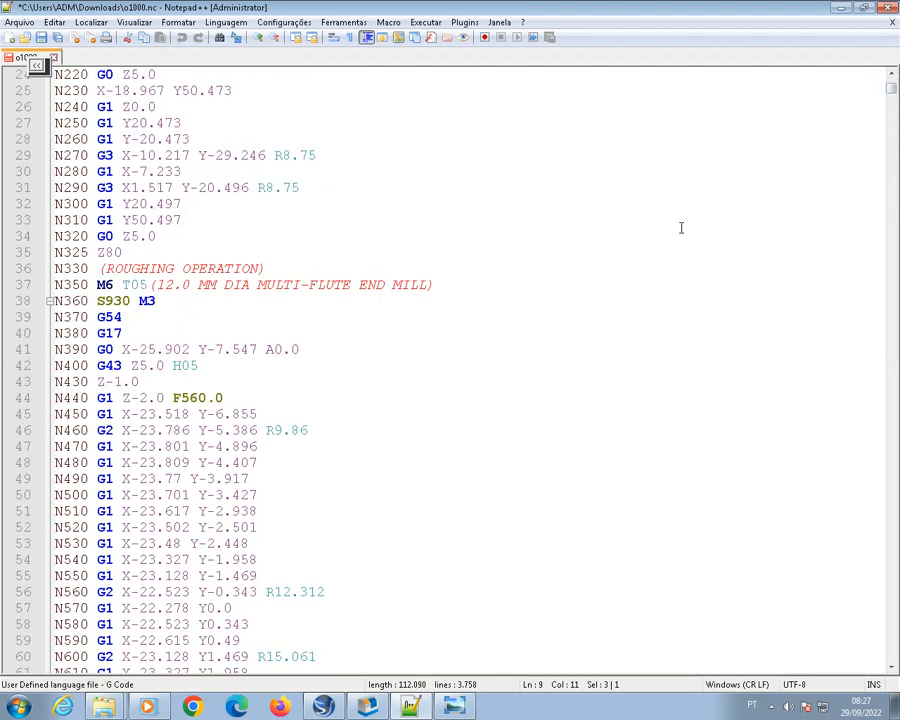
left_click(156, 285)
left_click_drag(156, 285, 216, 285)
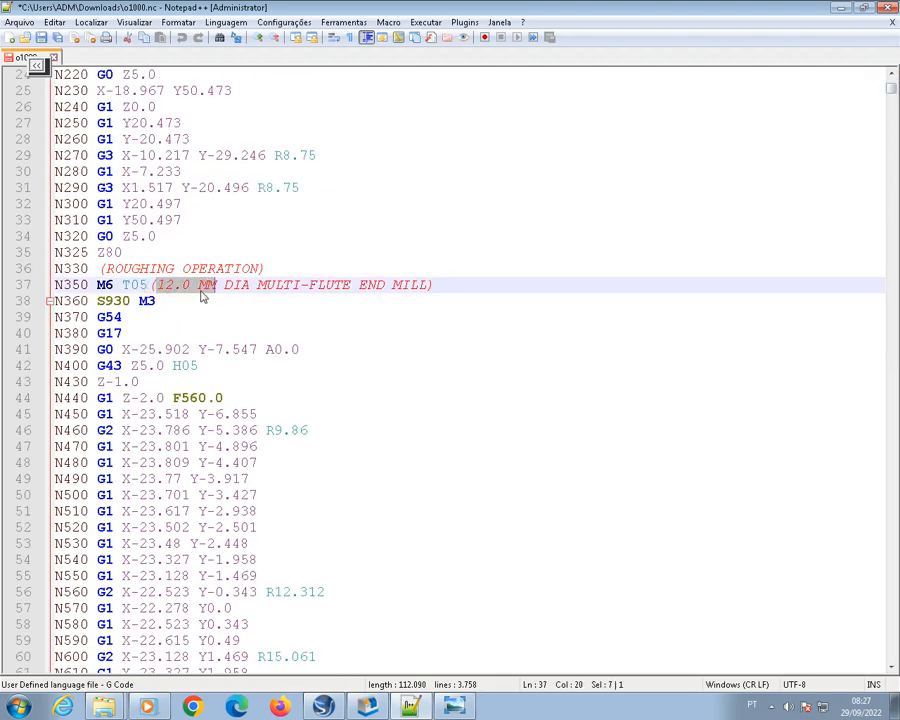
double_click(130, 285)
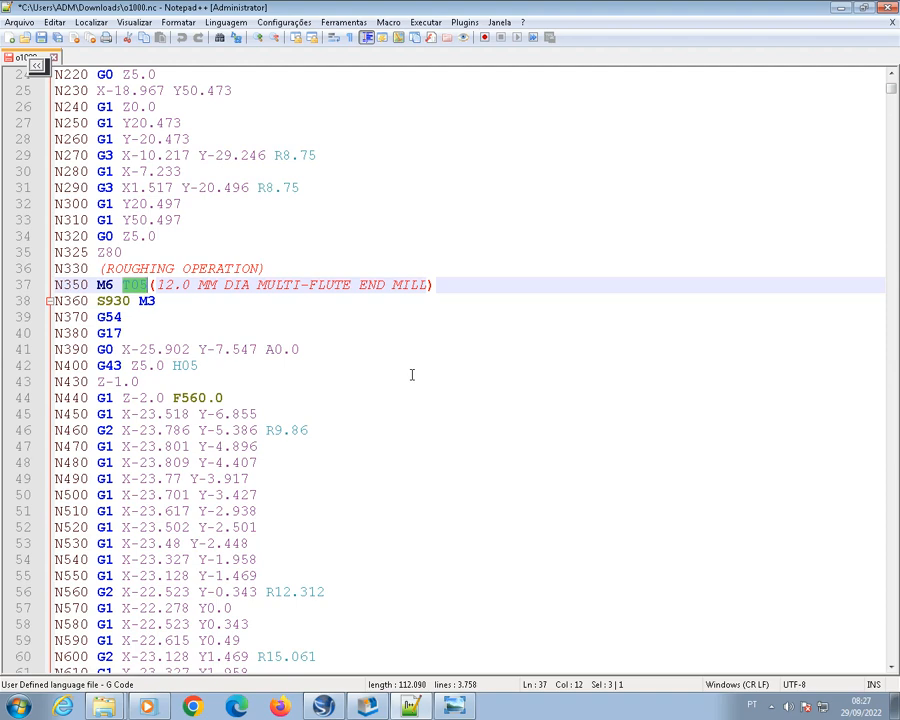
left_click(176, 332)
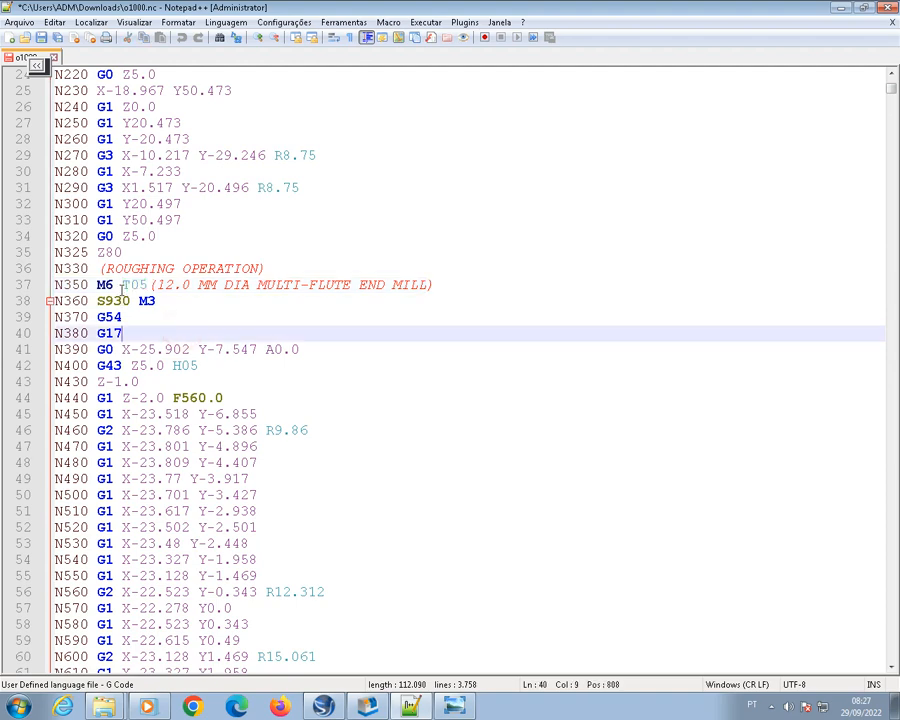
left_click_drag(124, 284, 147, 284)
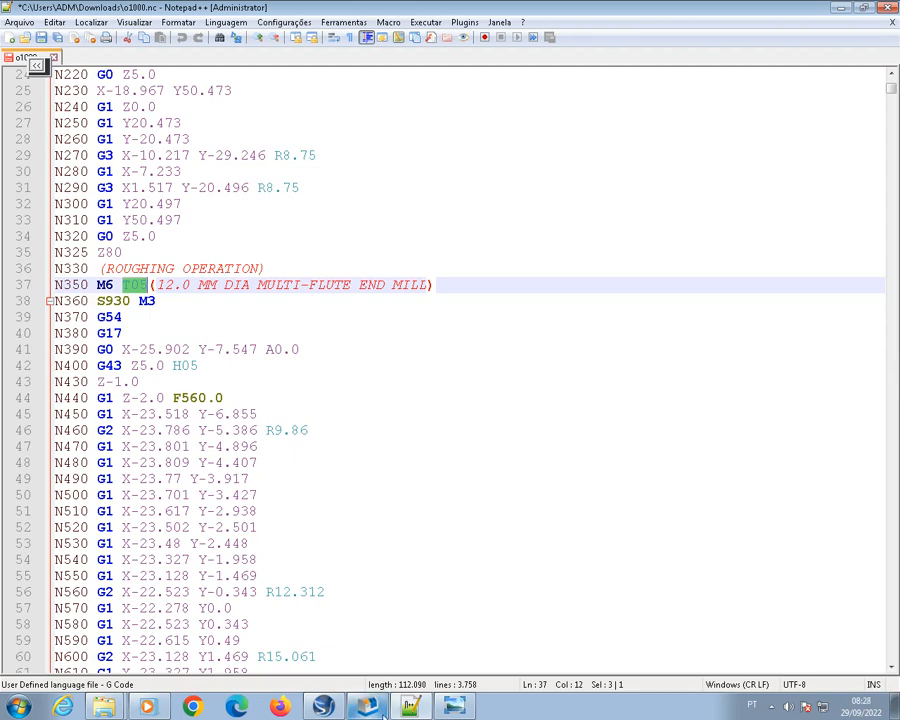
- Switch to the CNC simulator and review the tool offset table and the G54 work offset
mouse_move(370, 707)
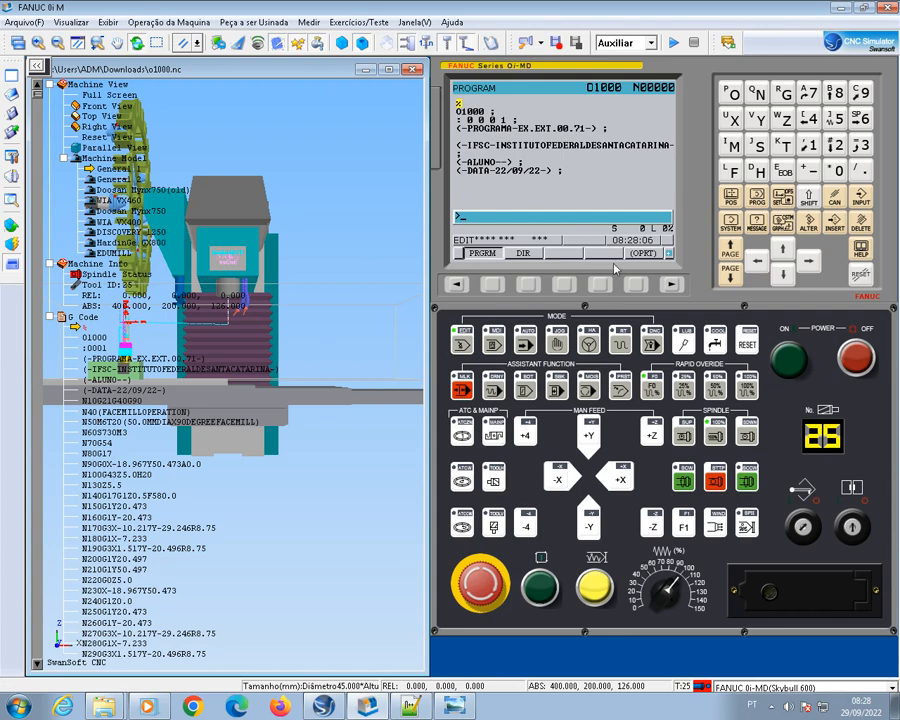
left_click(784, 198)
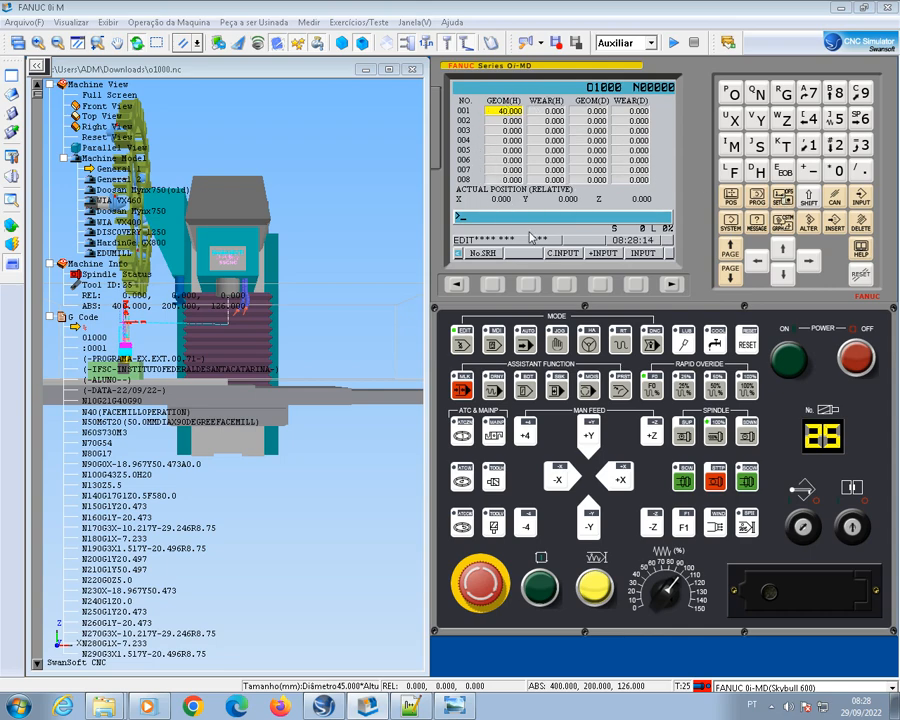
left_click(455, 284)
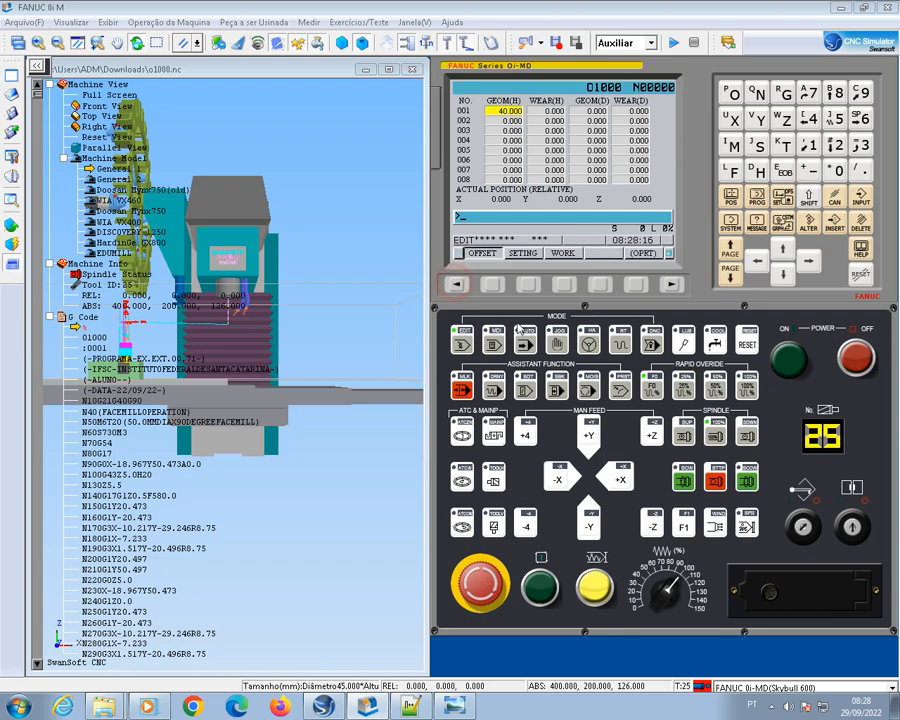
left_click(566, 286)
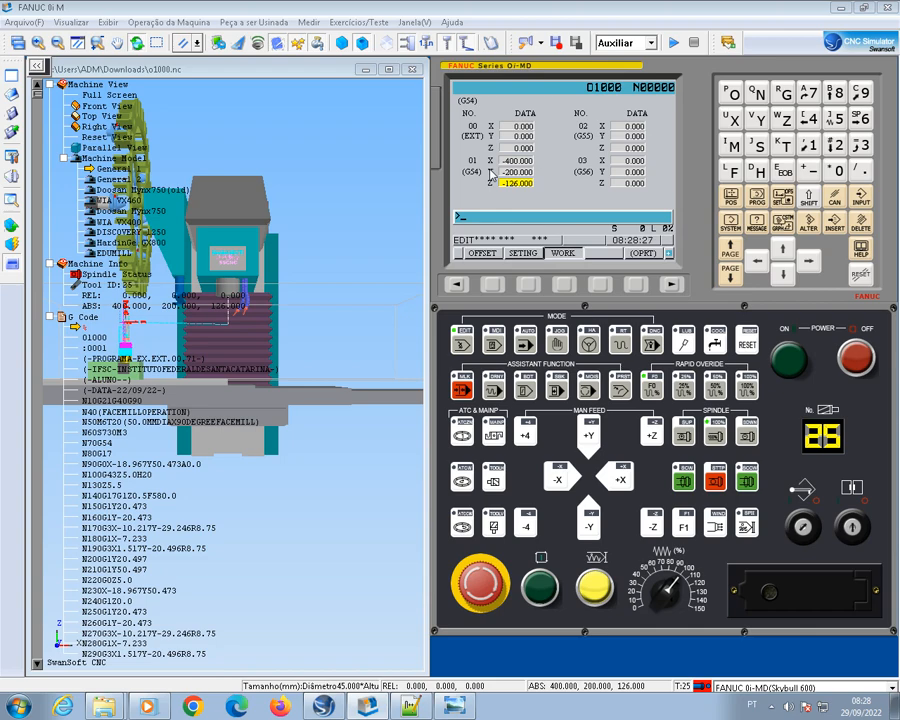
left_click(492, 286)
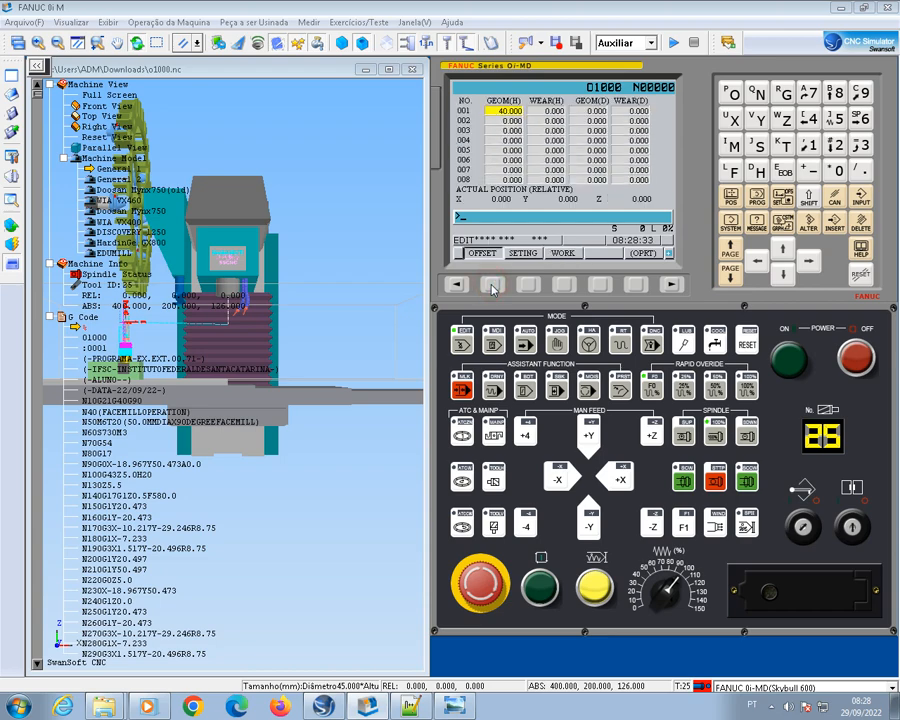
- Enter -126. as the Z value of the G54 work offset
left_click(556, 287)
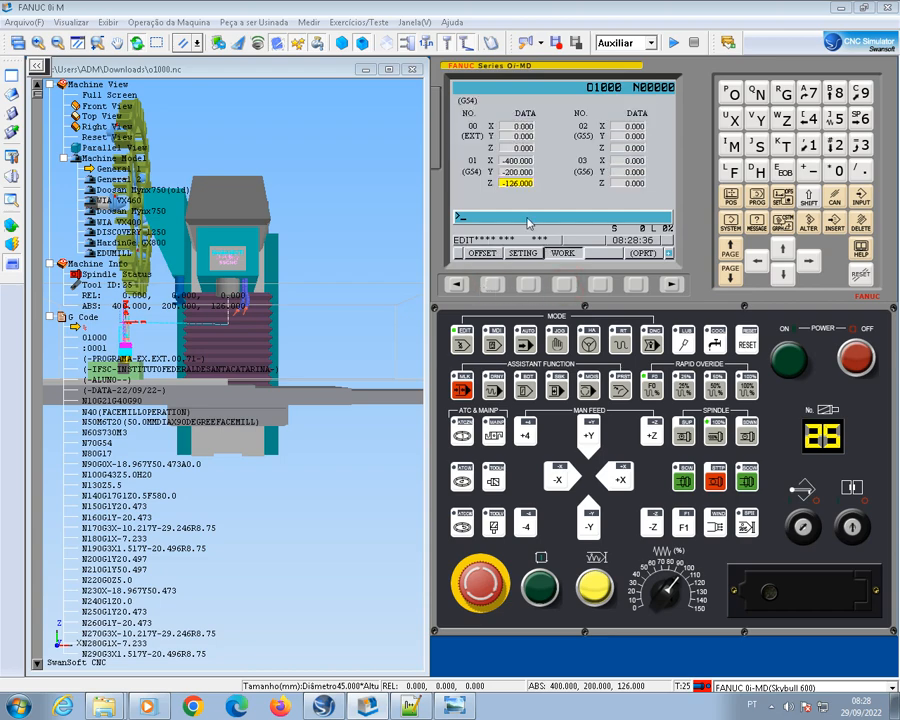
left_click(808, 170)
left_click(808, 145)
left_click(835, 145)
left_click(860, 118)
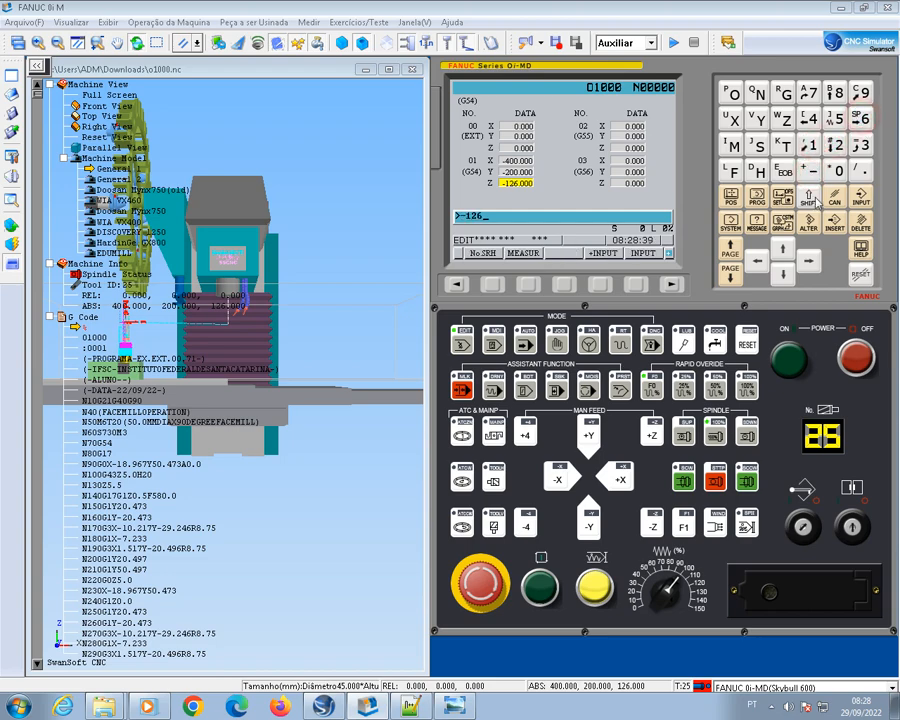
left_click(860, 170)
left_click(638, 284)
- Set the GEOM(H) length offset of tool 001 to 0.0 in the tool offset table
left_click(457, 285)
left_click(492, 285)
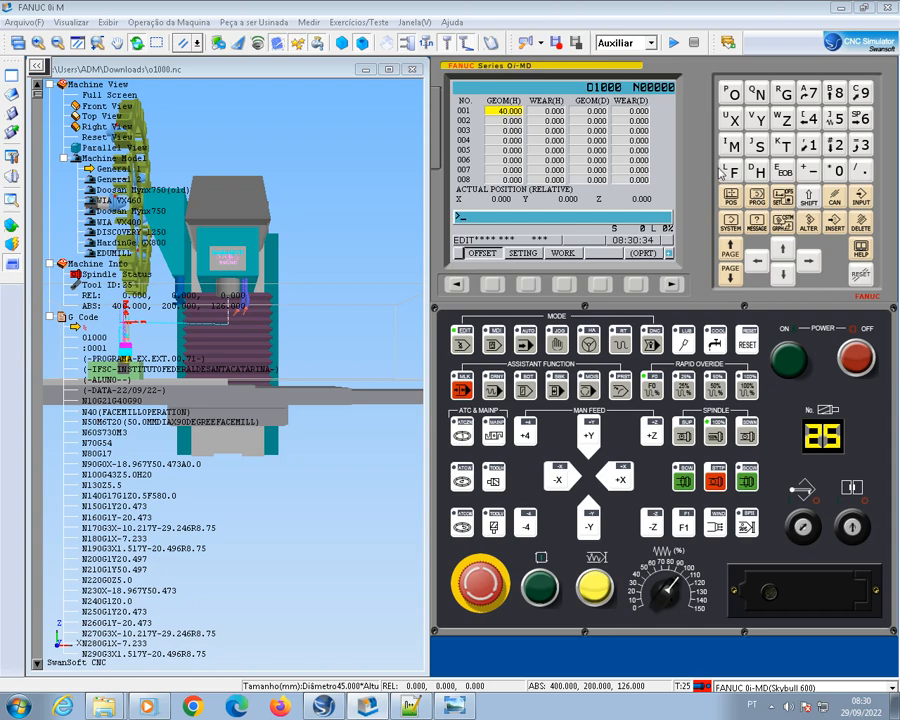
left_click(840, 170)
left_click(860, 172)
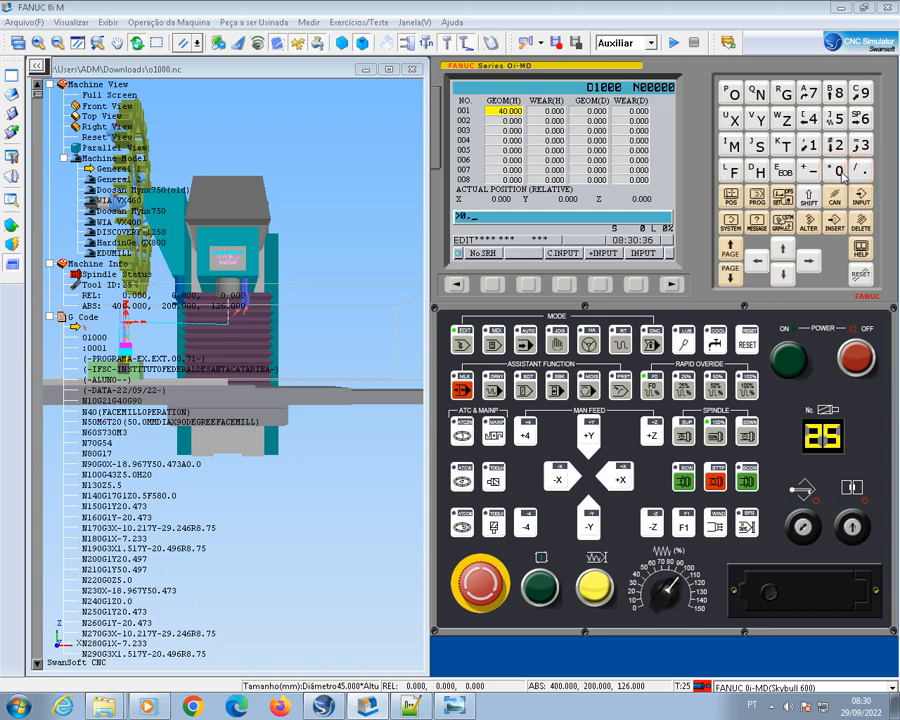
left_click(840, 170)
left_click(638, 285)
- Check the face mill's diameter and tool number in the Notepad++ program, and return to the CNC simulator's machine view
mouse_move(408, 708)
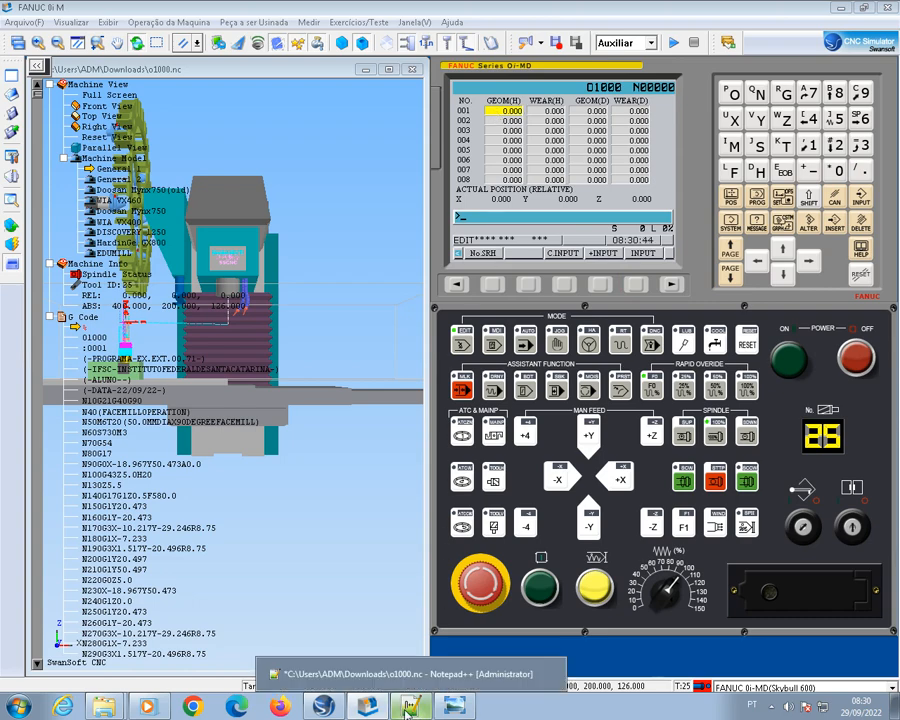
left_click(408, 709)
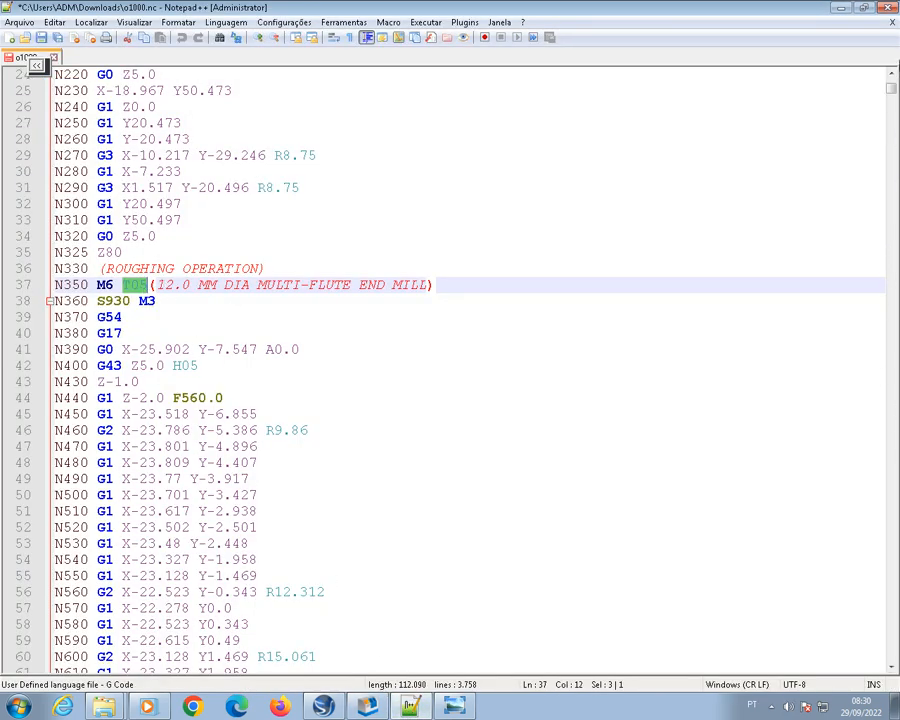
scroll(891, 93, "up", 8)
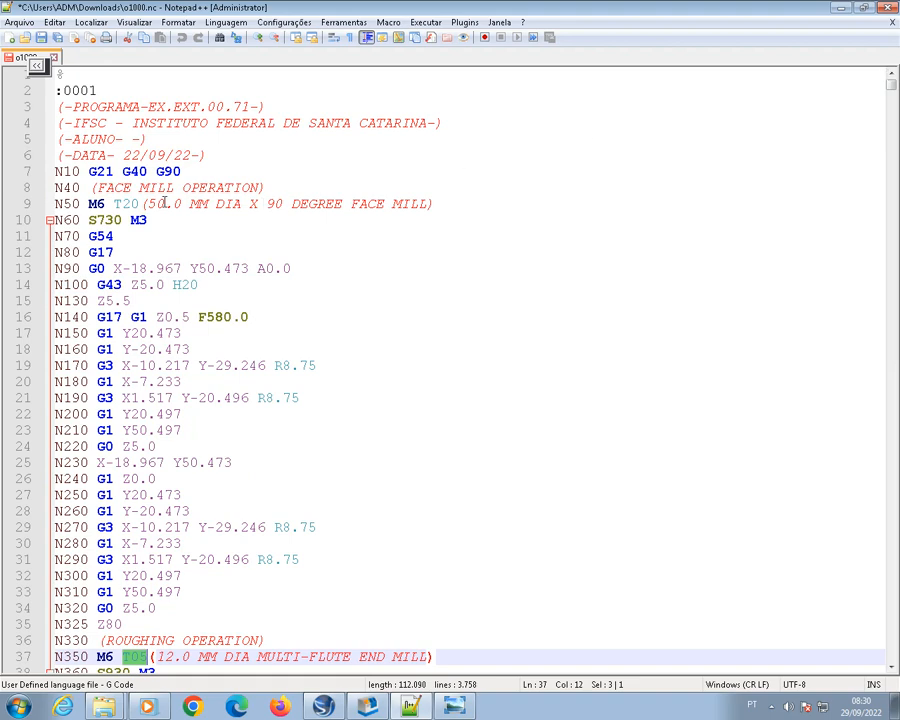
left_click_drag(146, 204, 196, 204)
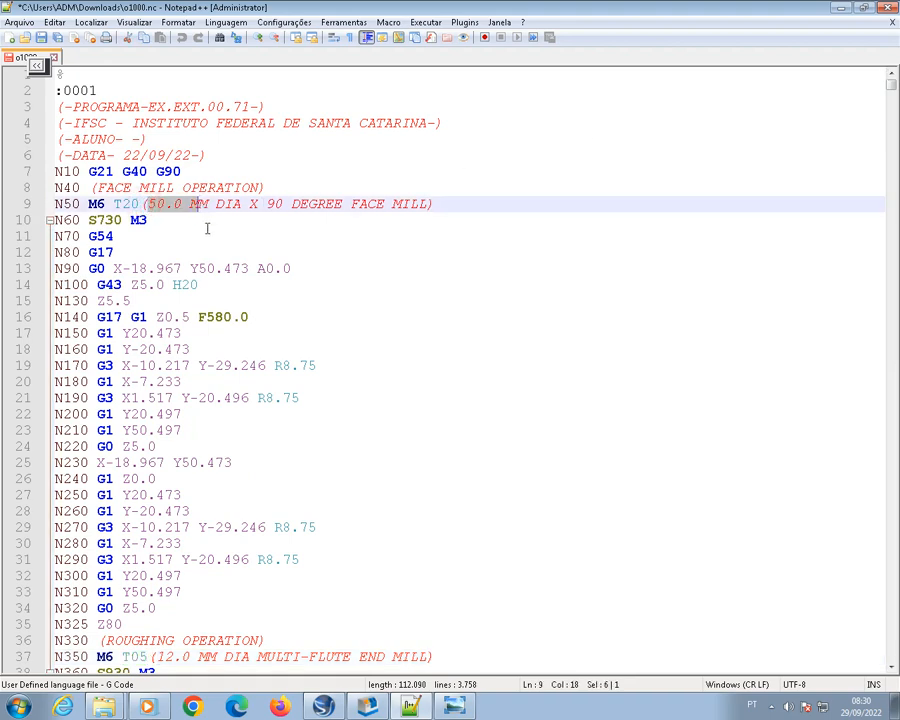
double_click(112, 204)
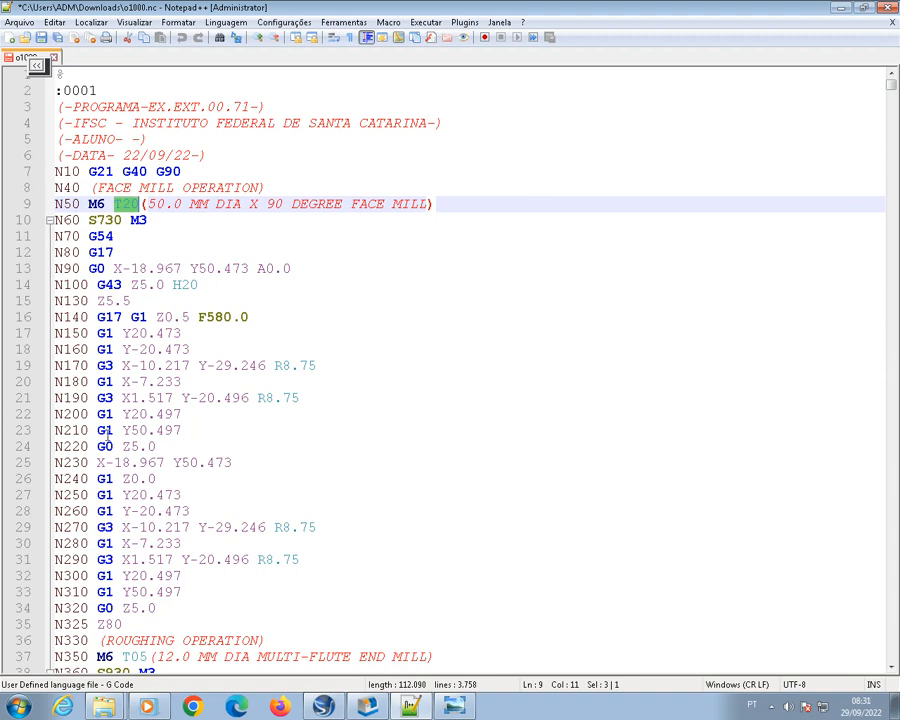
key("alt+Tab")
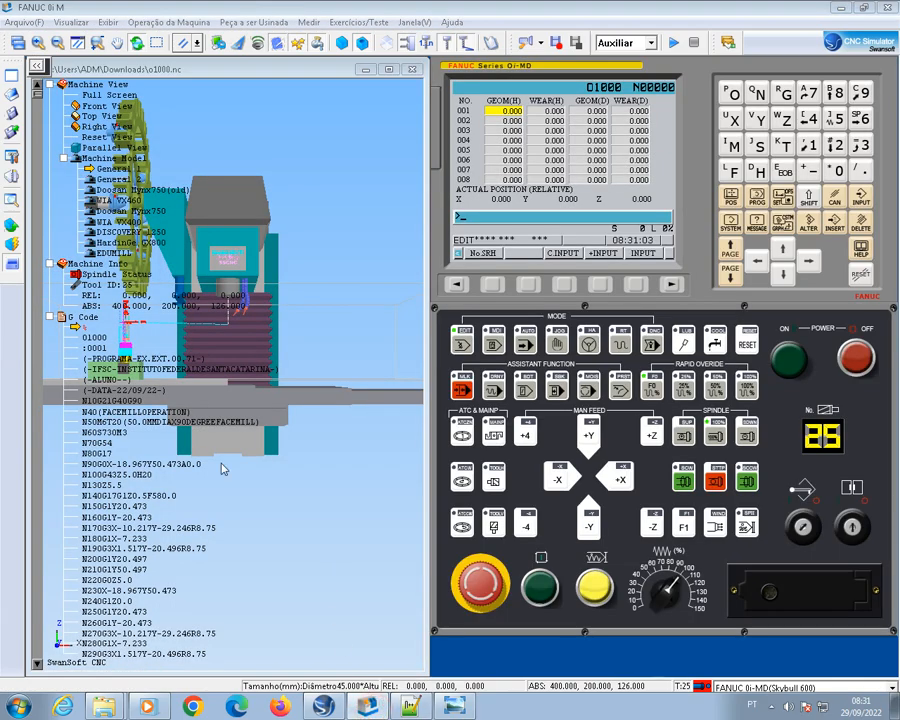
left_click(162, 399)
scroll(336, 417, "down", 2)
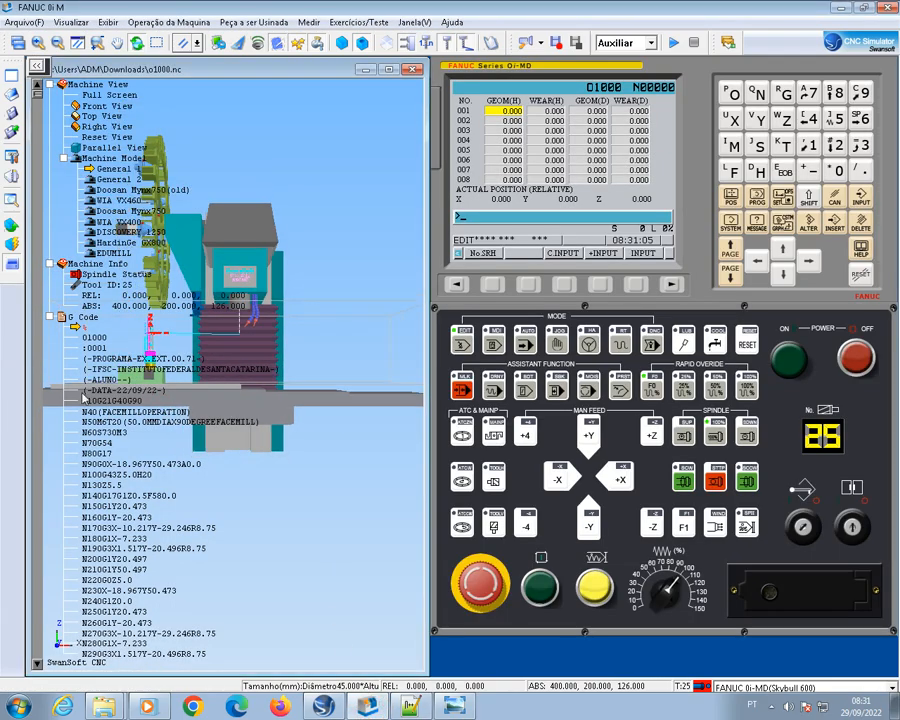
- Collapse the G Code listing in the machine view and examine the toolpaths around the cylindrical workpiece up close
scroll(82, 392, "up", 2)
left_click(50, 316)
scroll(114, 412, "up", 2)
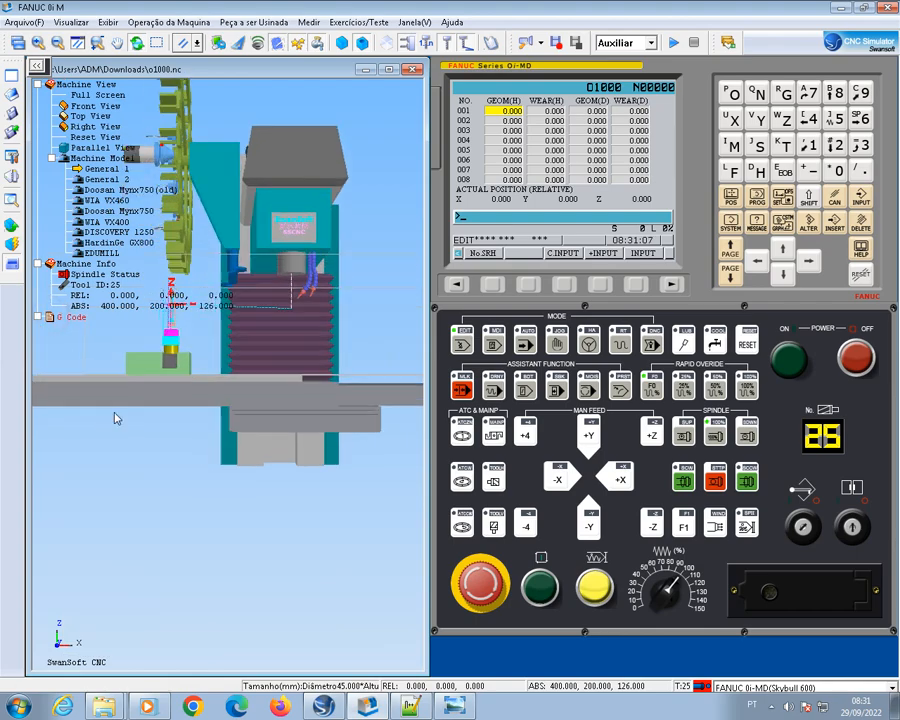
scroll(114, 418, "up", 3)
right_click(176, 335)
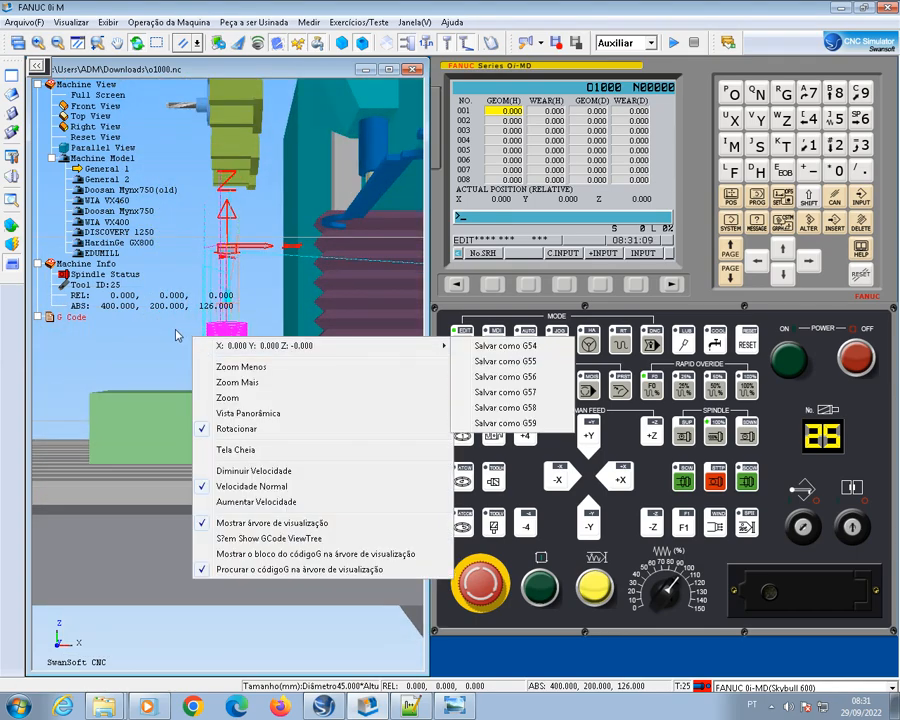
left_click_drag(176, 335, 215, 408)
scroll(291, 430, "down", 2)
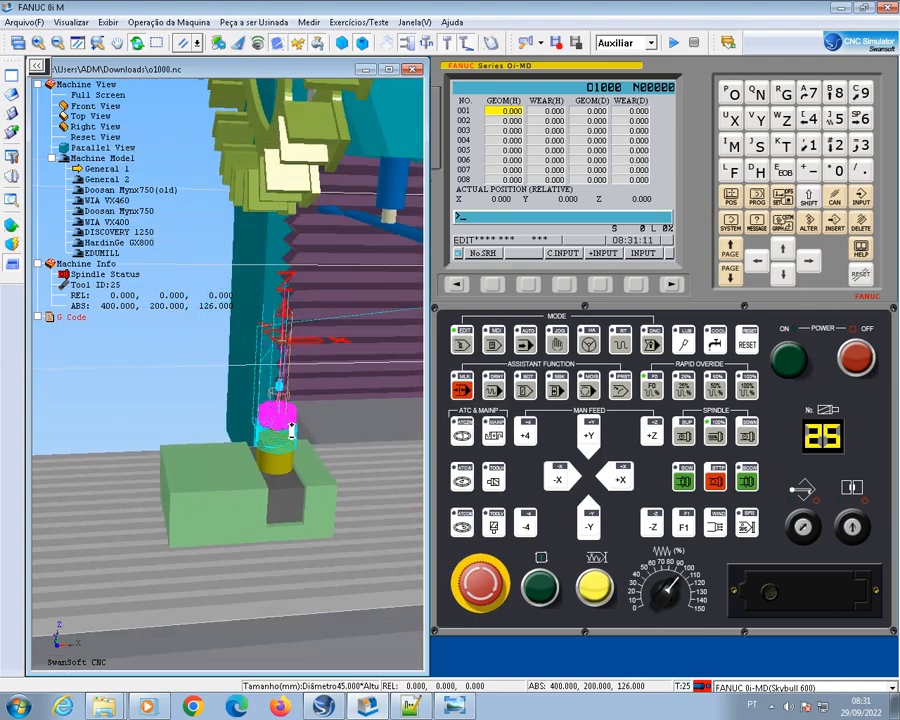
scroll(291, 430, "up", 3)
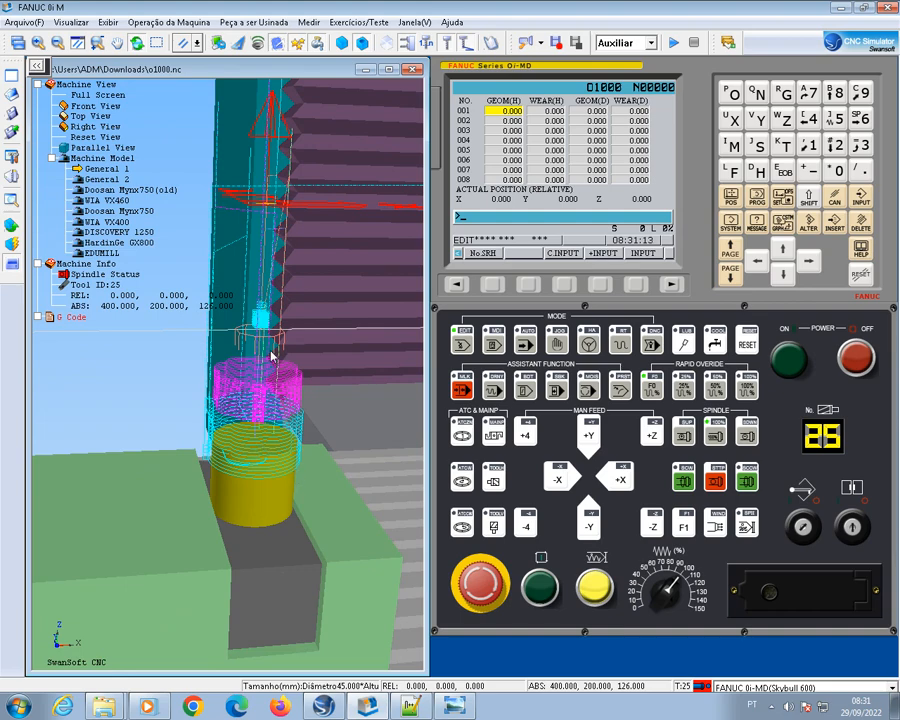
scroll(291, 436, "up", 2)
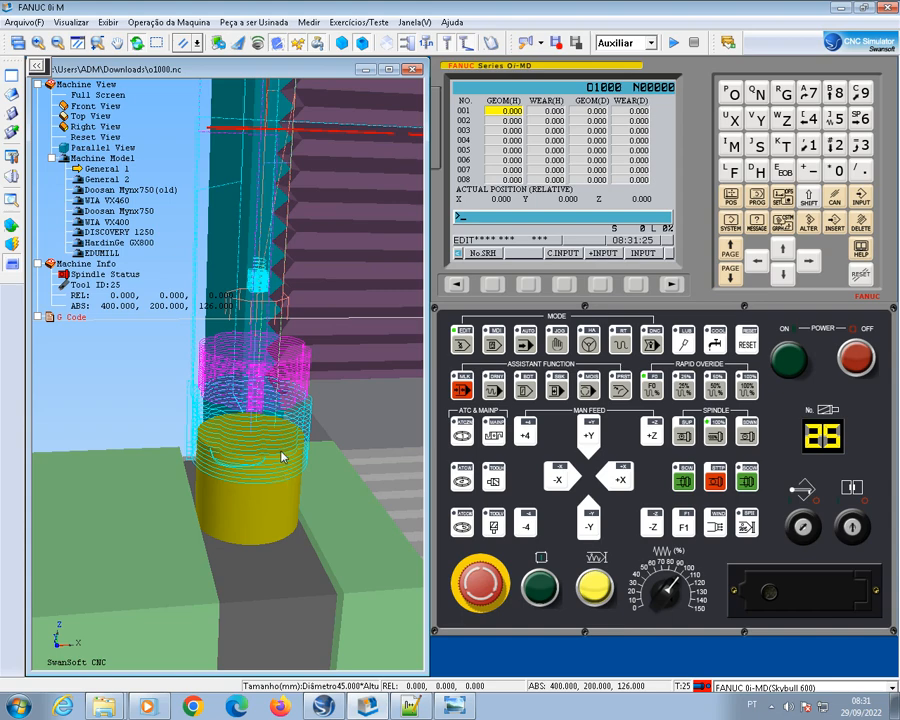
scroll(237, 489, "up", 5)
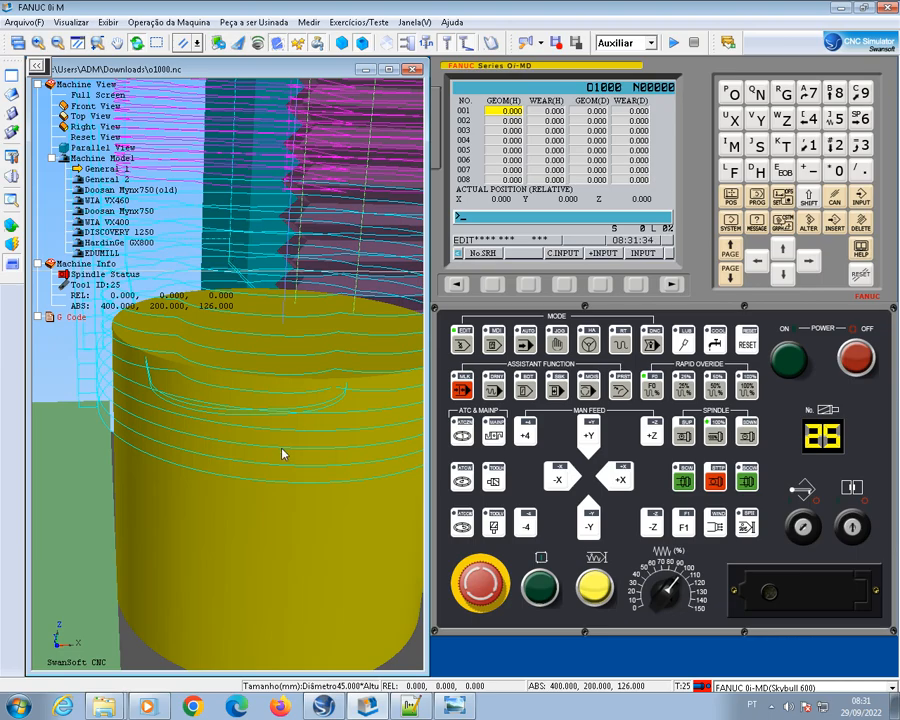
middle_click_drag(282, 444, 289, 420)
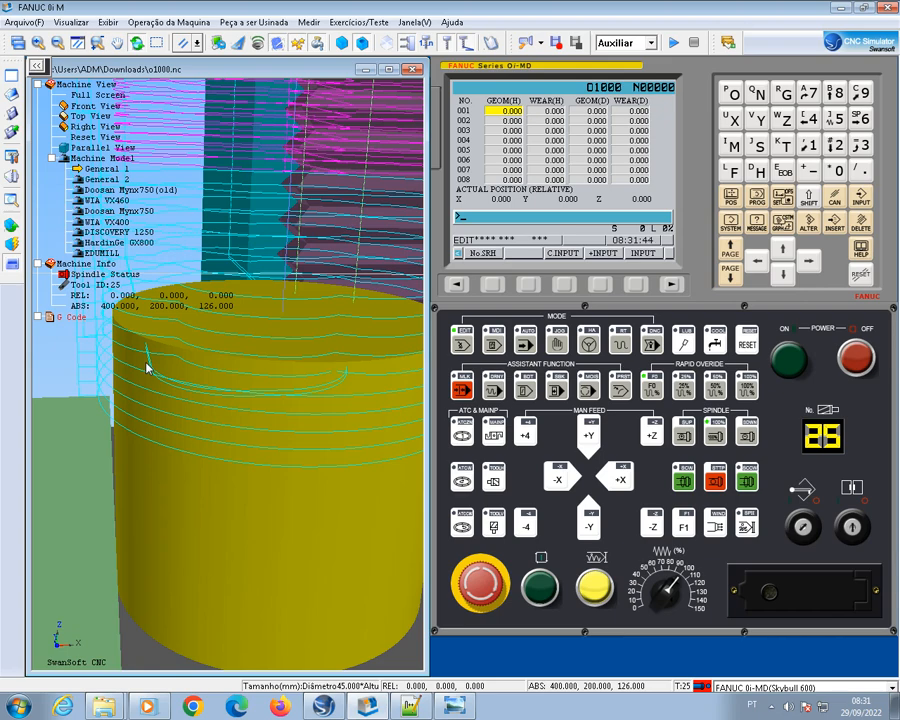
scroll(164, 380, "down", 5)
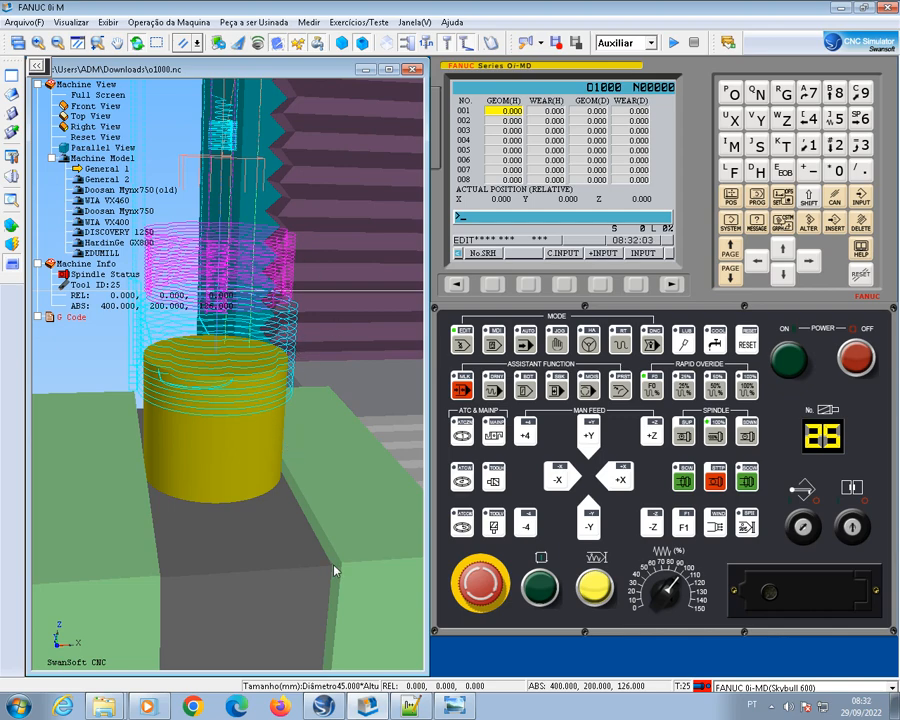
- Check the roughing operation's tool number and diameter in the Notepad++ program, and bring up the tool length reference image over the CNC simulator
left_click(446, 709)
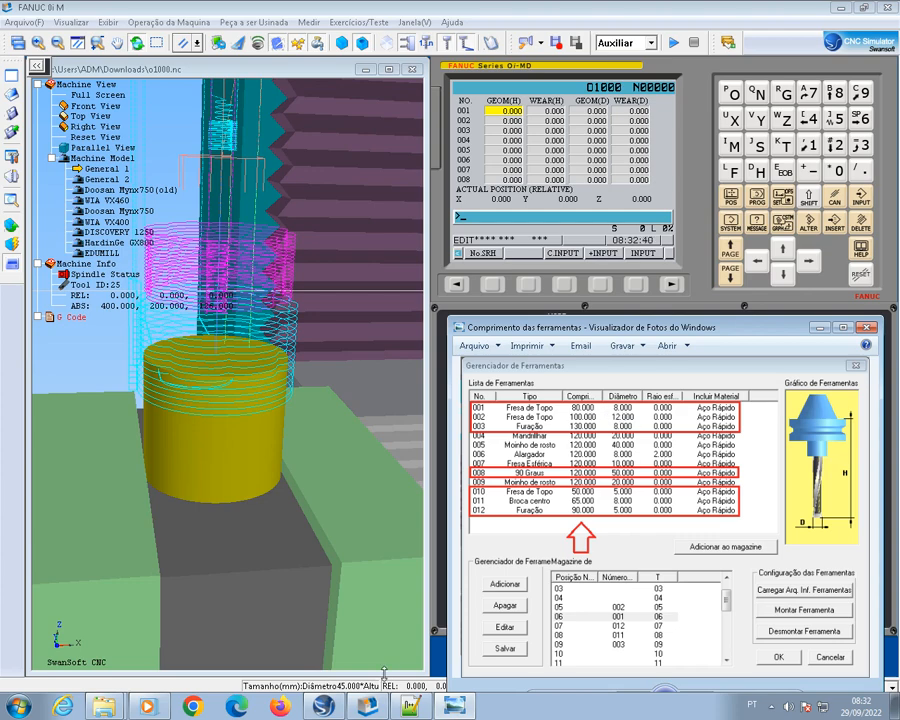
key("alt+Tab")
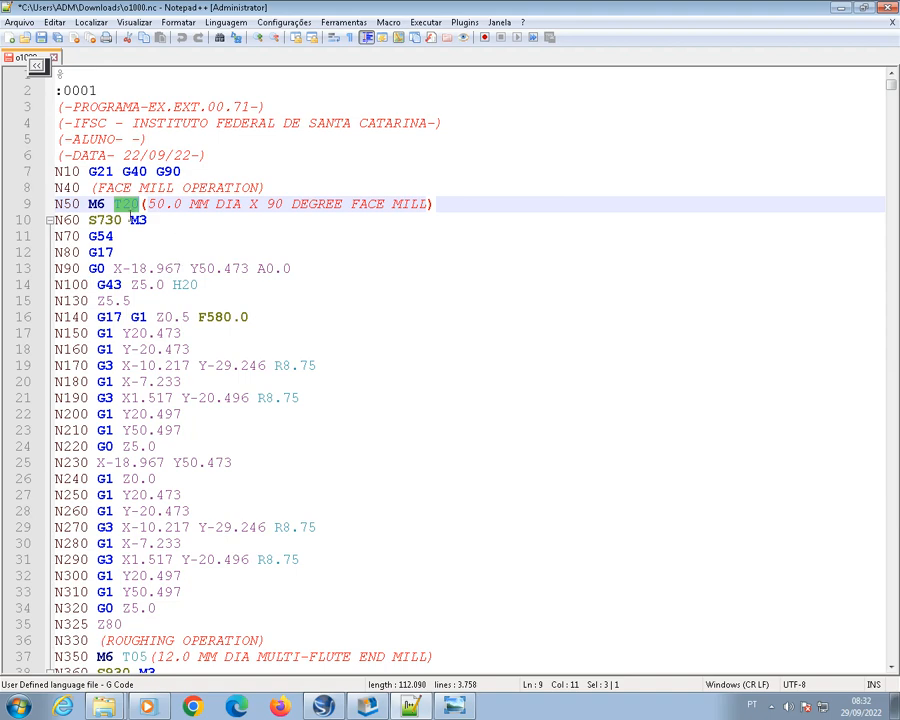
scroll(263, 467, "down", 2)
scroll(263, 467, "down", 3)
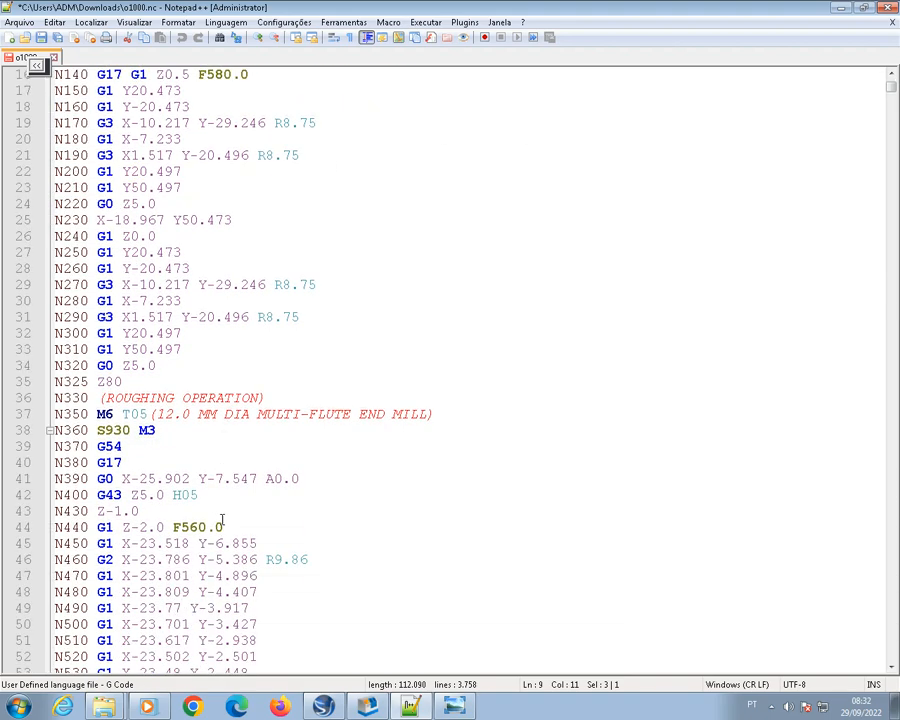
left_click_drag(157, 414, 214, 414)
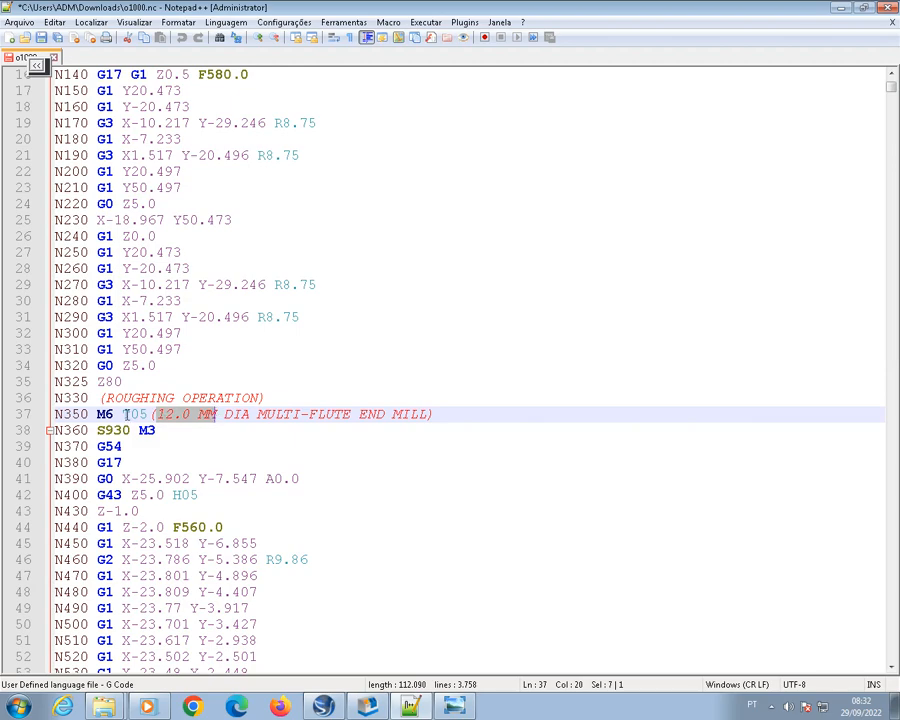
double_click(136, 414)
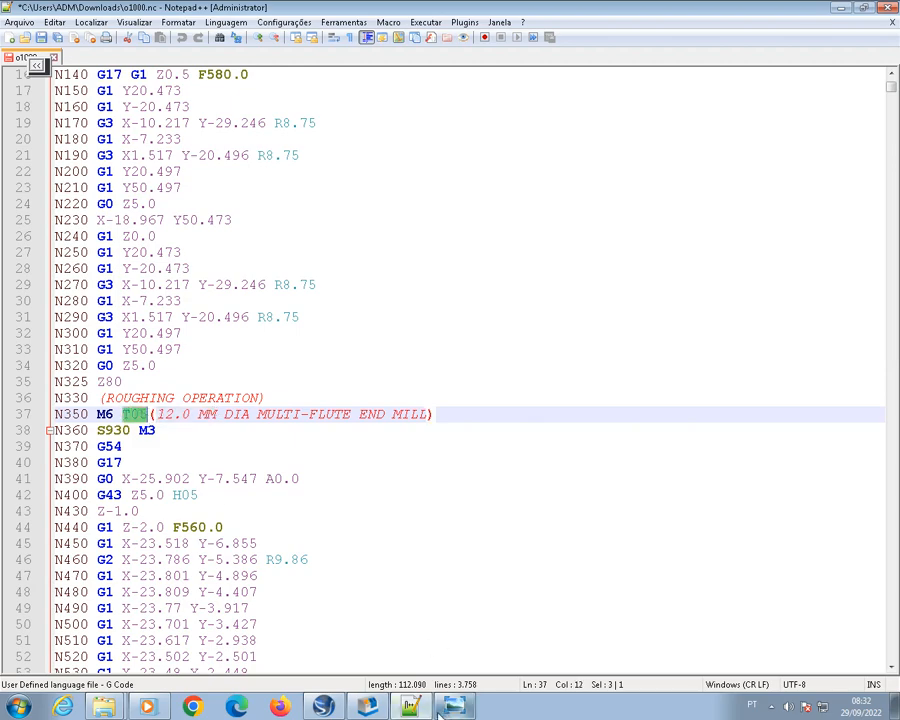
left_click(369, 707)
left_click(455, 707)
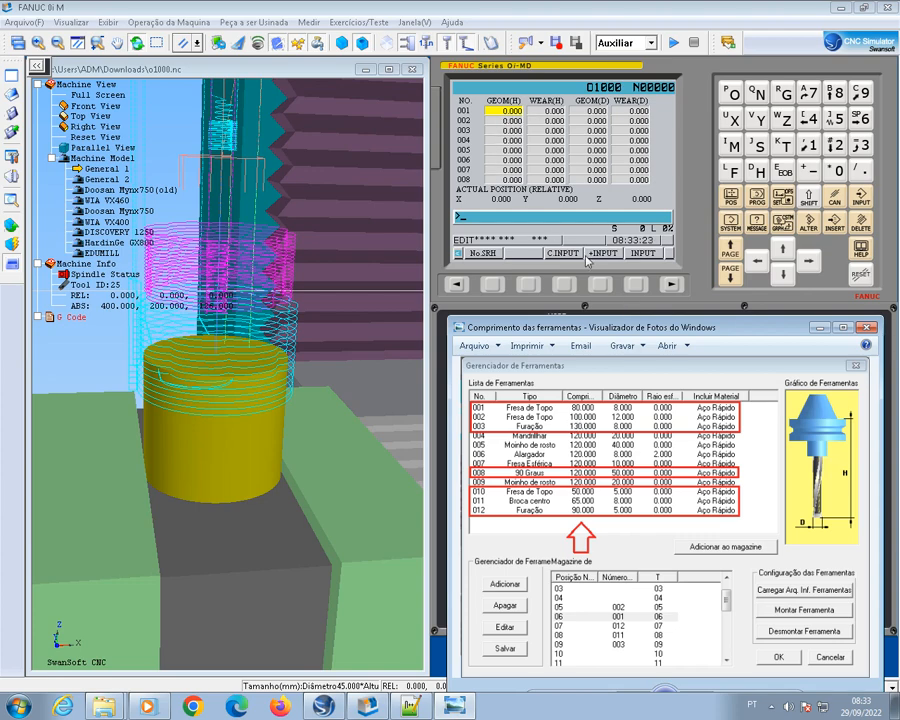
- Set the GEOM(H) length offset of tool 005 to -20 in the tool offset table
left_click(783, 278)
left_click(783, 278)
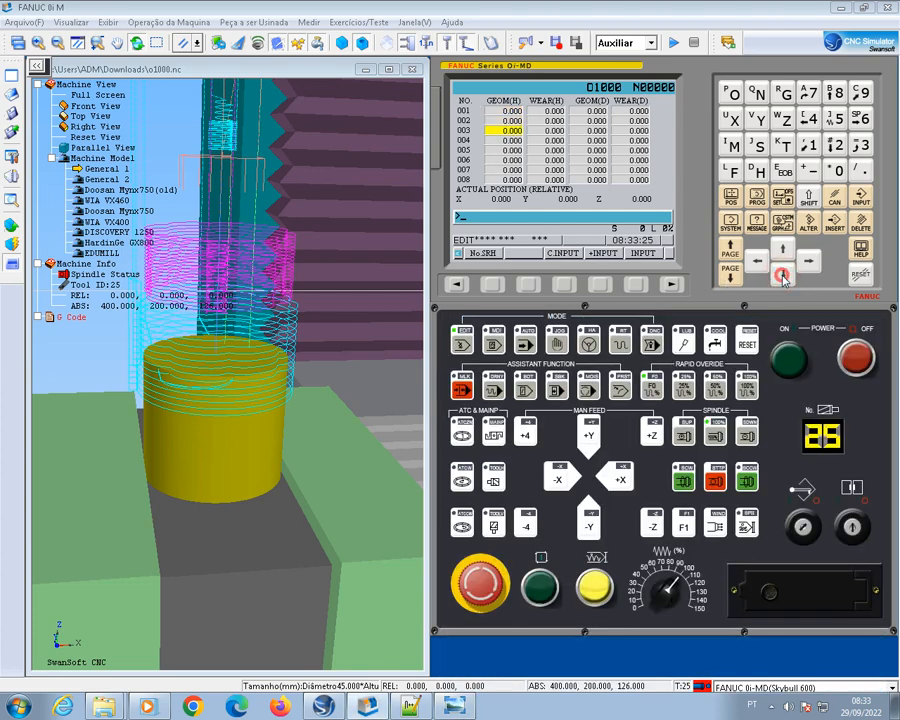
left_click(783, 278)
left_click(783, 278)
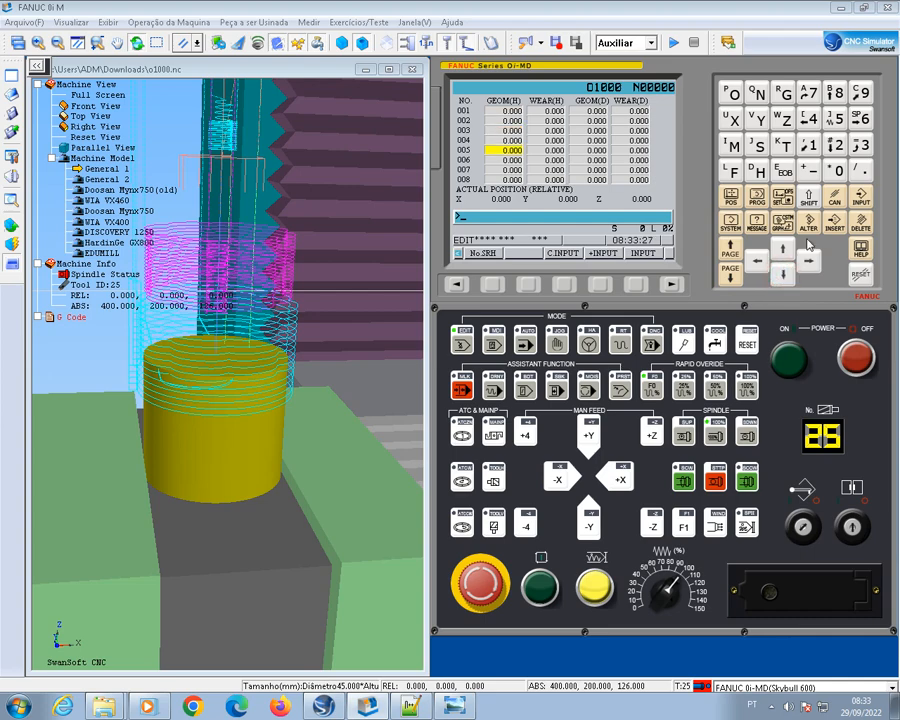
left_click(813, 172)
left_click(839, 145)
left_click(839, 171)
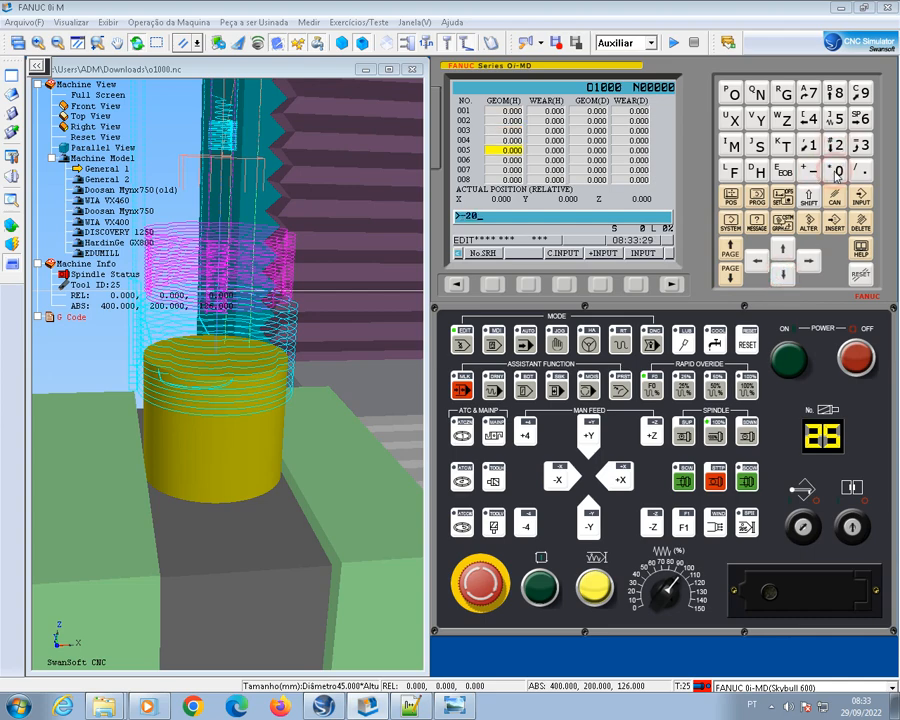
left_click(860, 198)
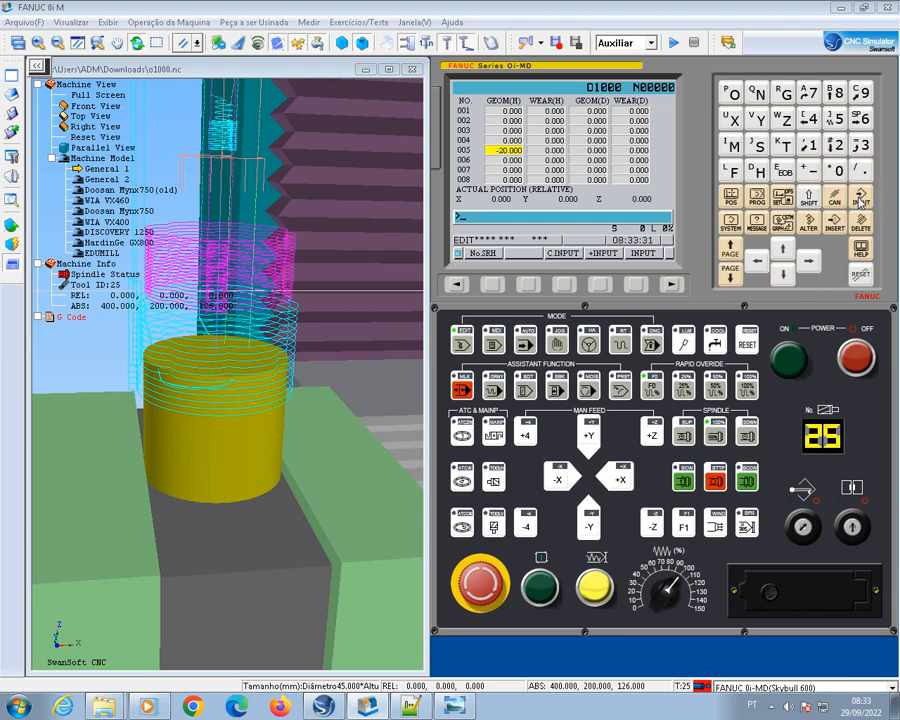
- Switch the control to AUTO mode and inspect the roughing toolpath against the cylindrical workpiece
left_click(524, 347)
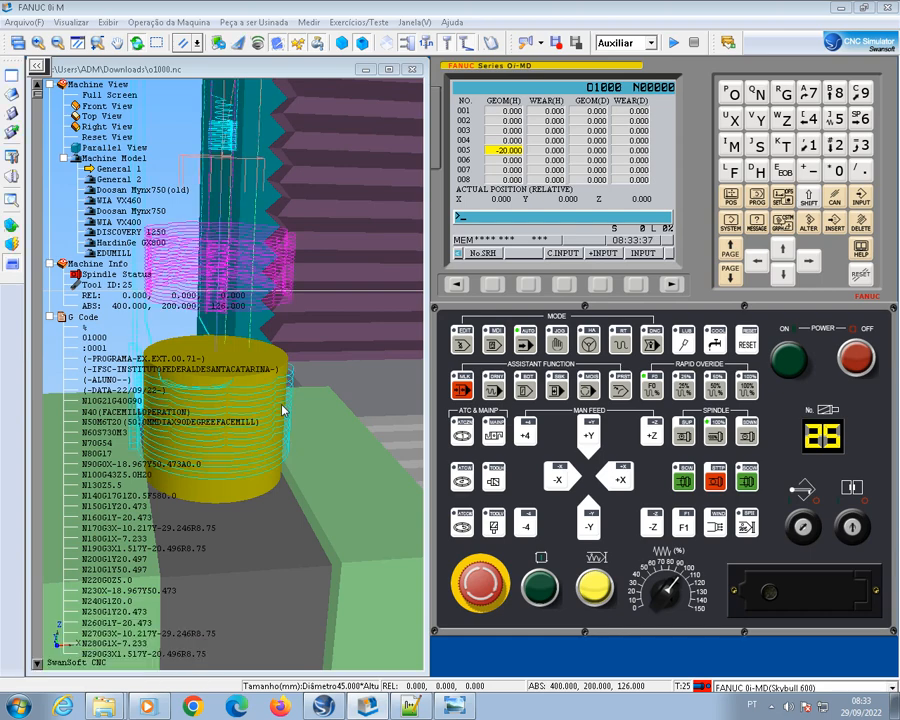
right_click(291, 466)
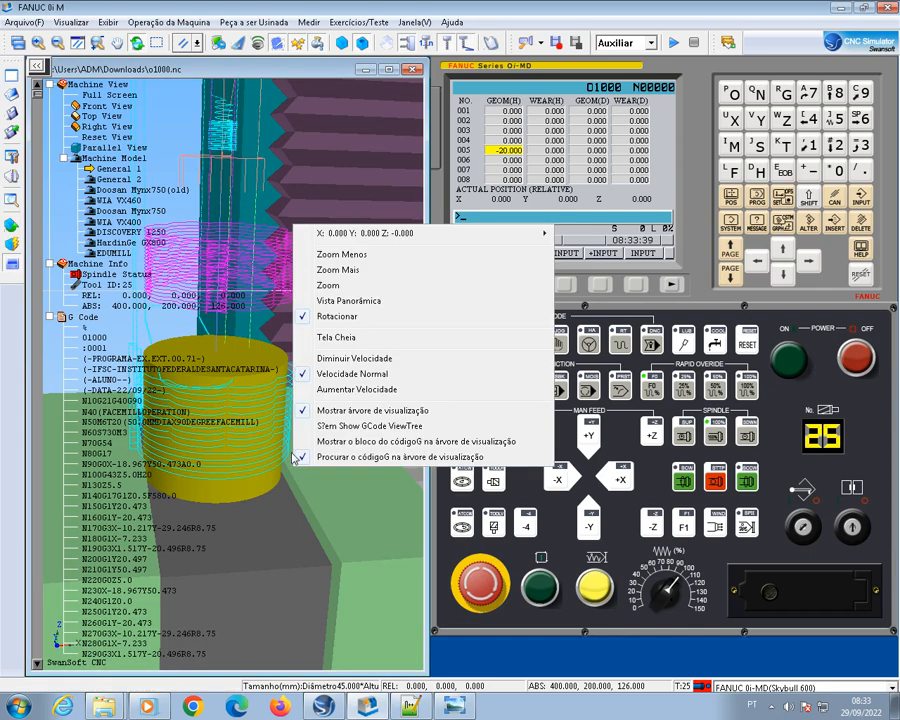
left_click(254, 484)
left_click_drag(268, 479, 279, 458)
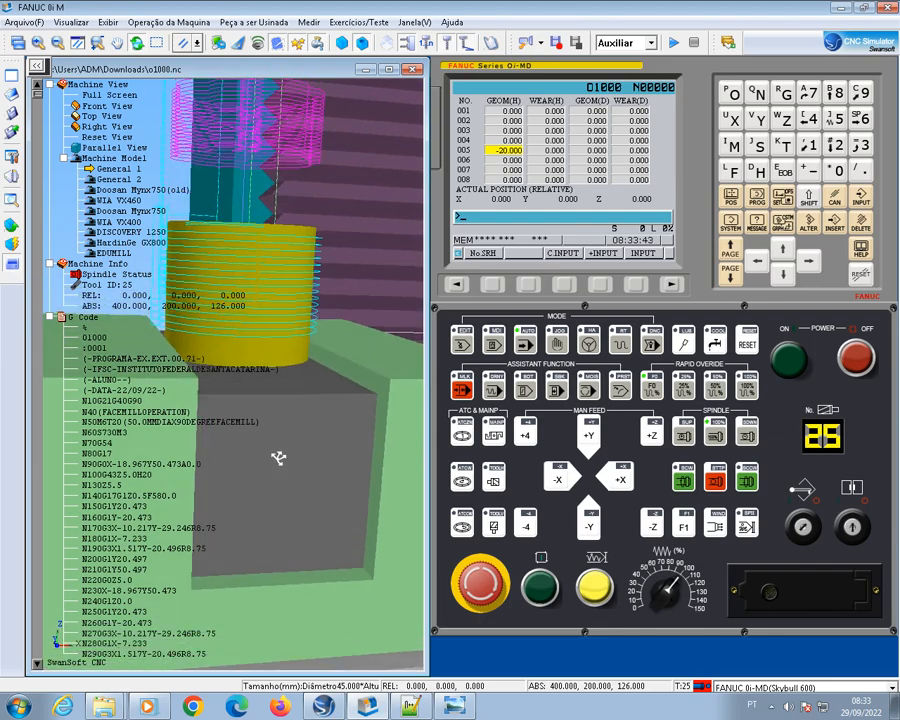
mouse_move(279, 458)
left_mouse_down()
mouse_move(273, 470)
mouse_move(285, 463)
left_mouse_up()
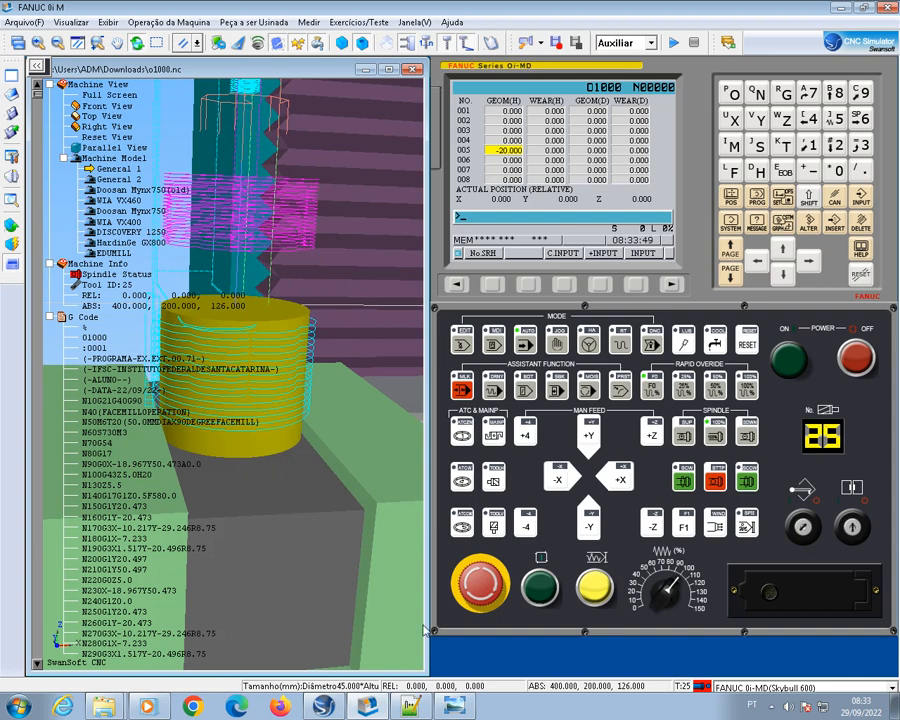
- Find the profiling operation's tool number and diameter in the Notepad++ program, and look up that tool in the length reference image
left_click(453, 706)
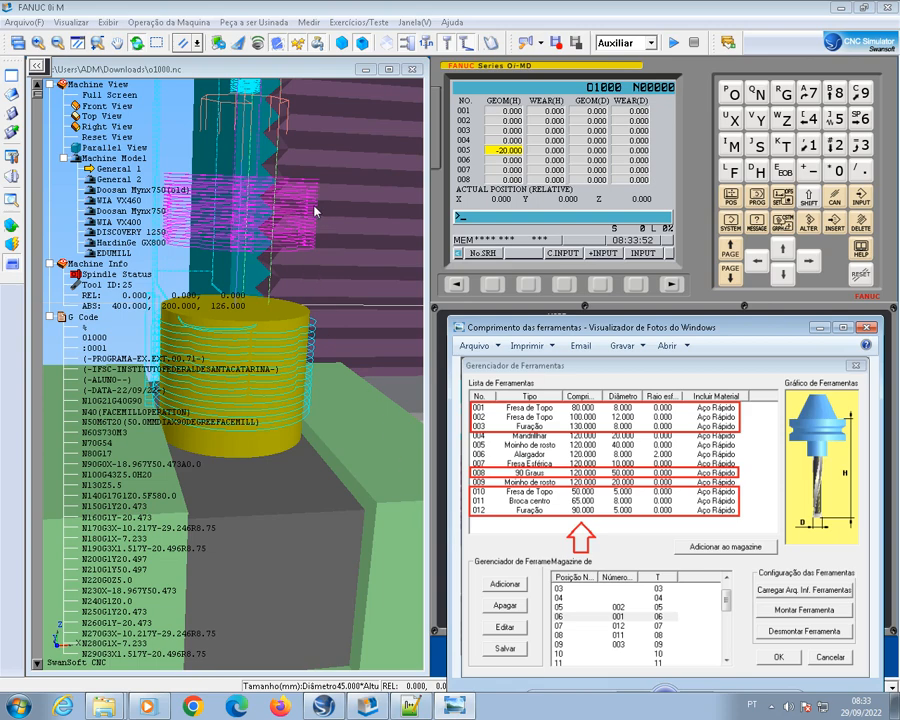
left_click(411, 706)
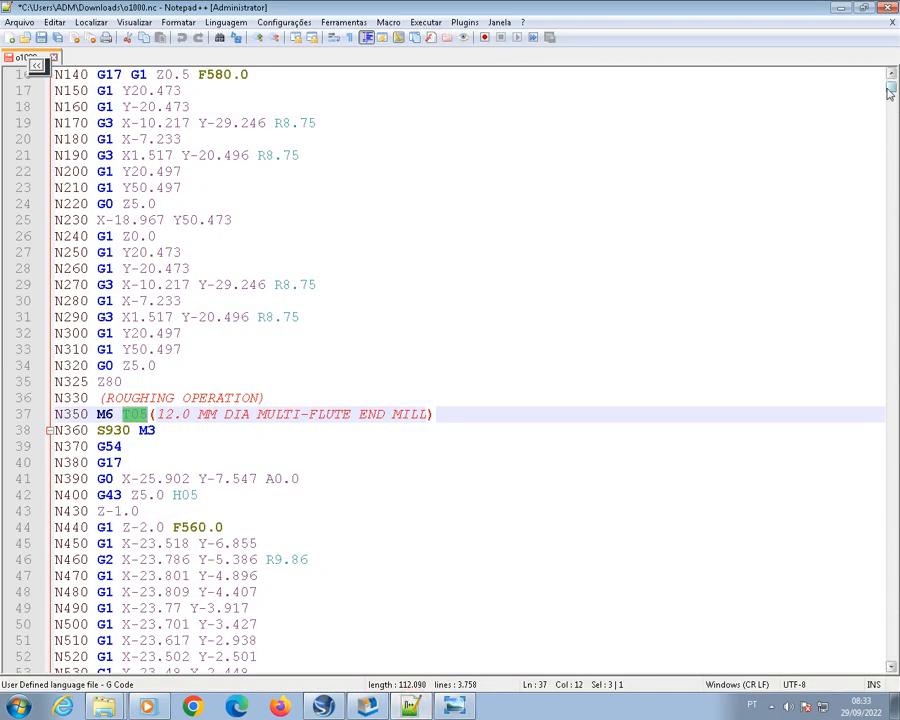
left_click_drag(890, 92, 894, 466)
scroll(342, 502, "up", 12)
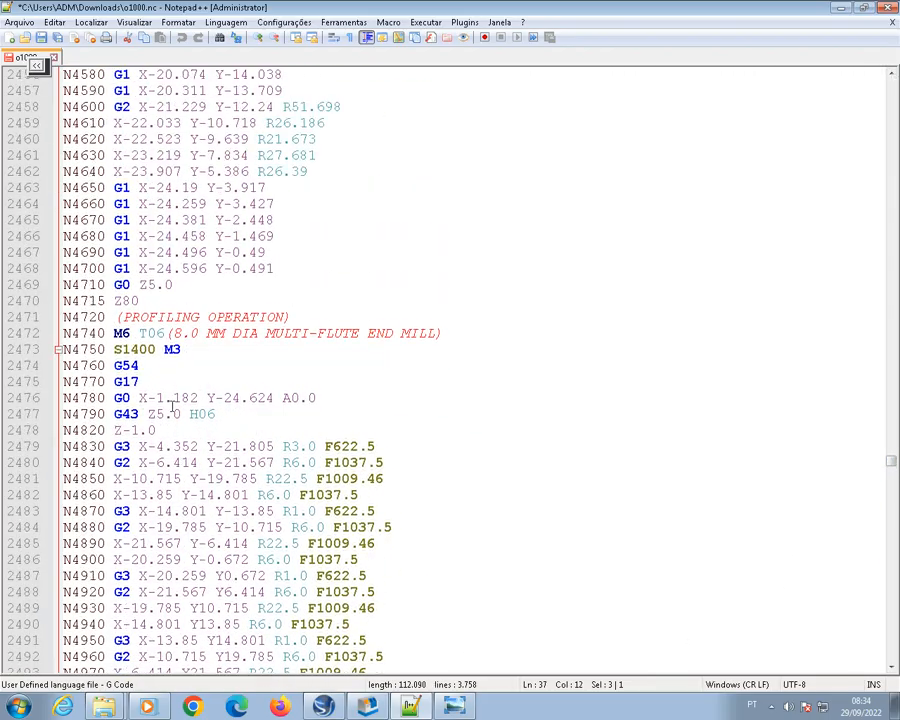
left_click_drag(141, 333, 224, 333)
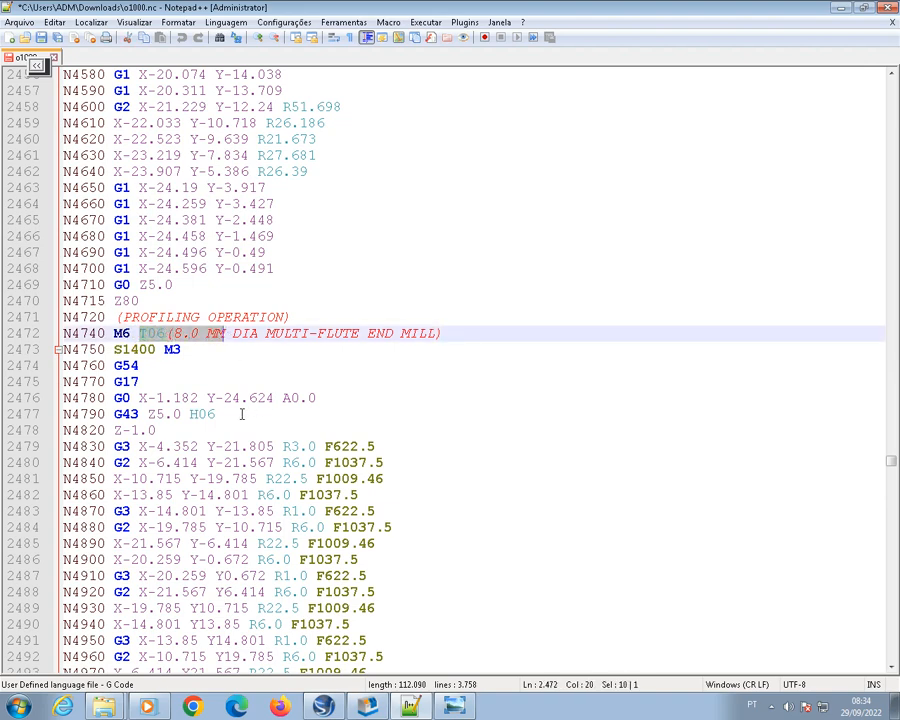
mouse_move(420, 710)
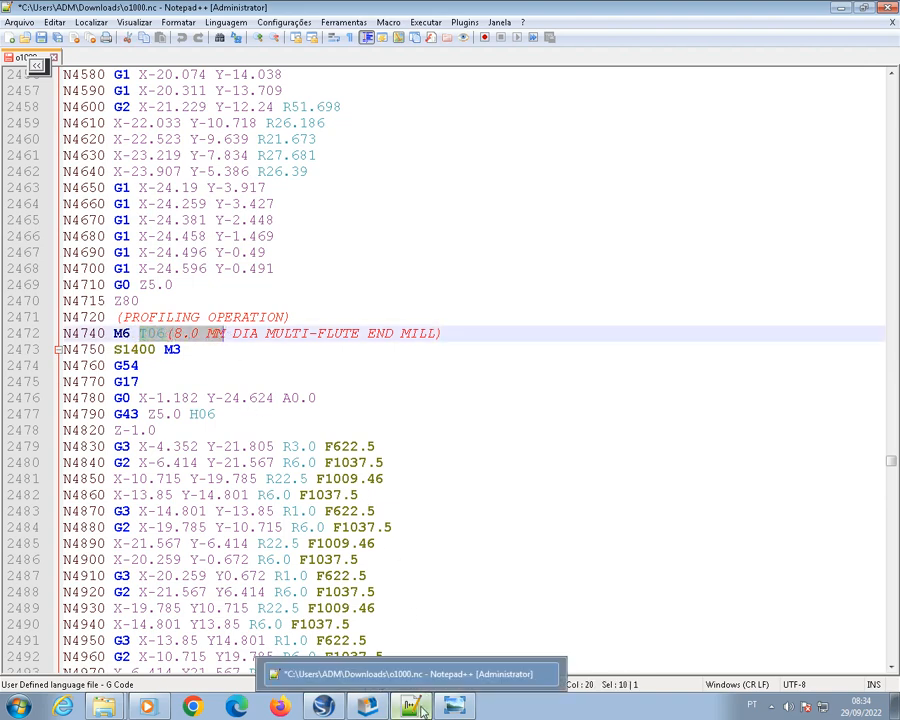
left_click(371, 708)
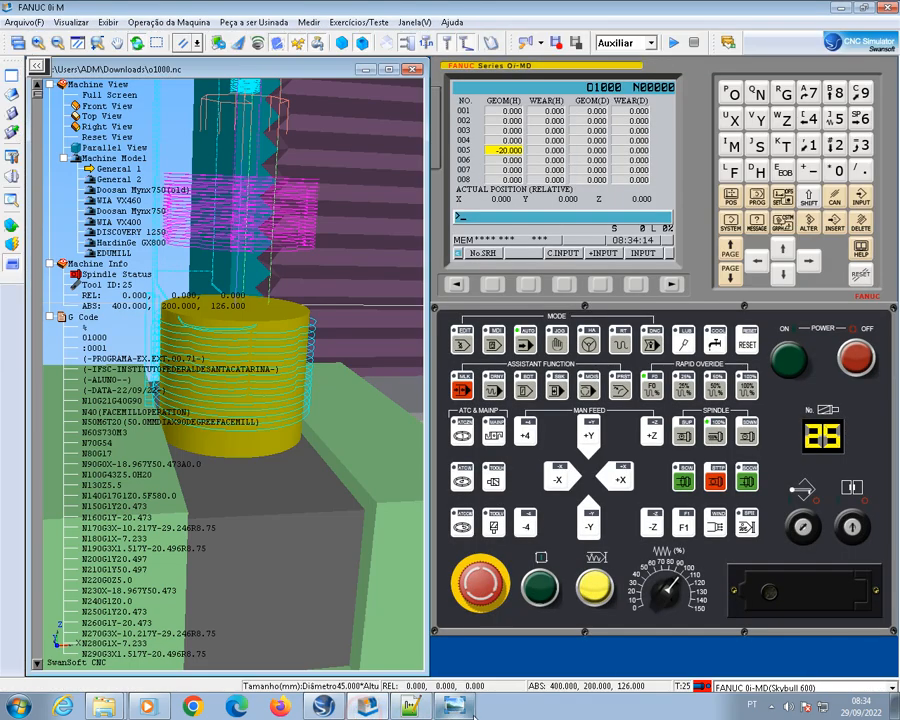
left_click(468, 710)
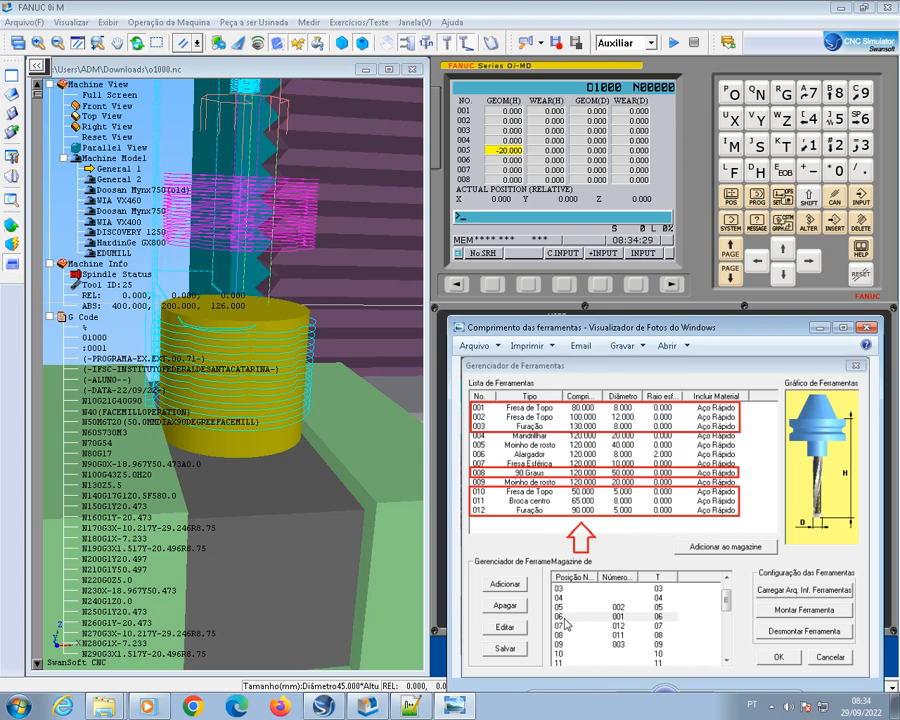
- Set the GEOM(H) length offset of tool 006 to -40 and refresh the toolpath in AUTO mode
left_click(783, 275)
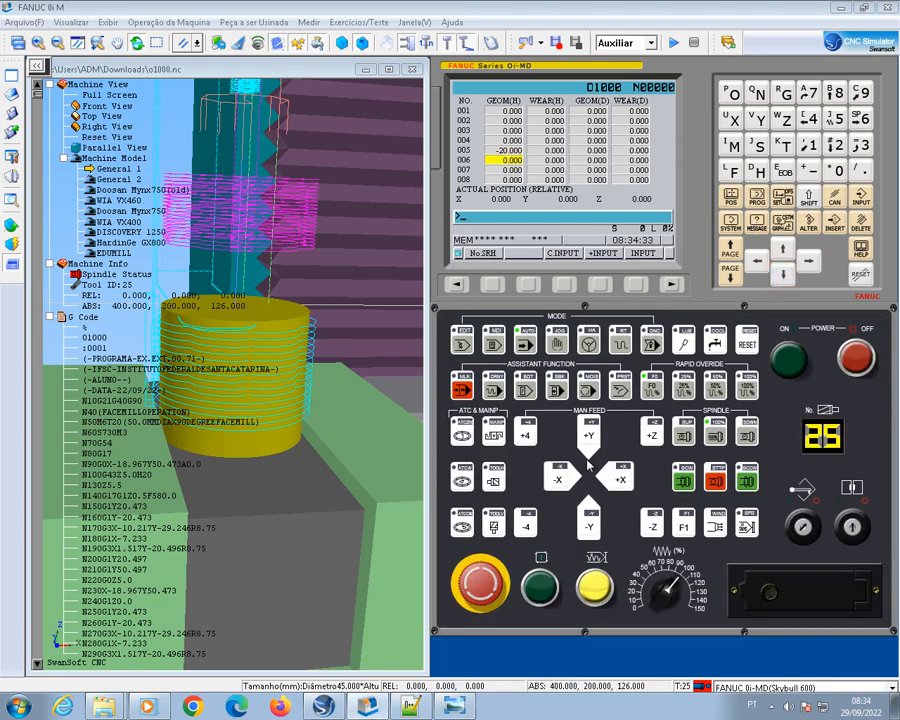
left_click(449, 709)
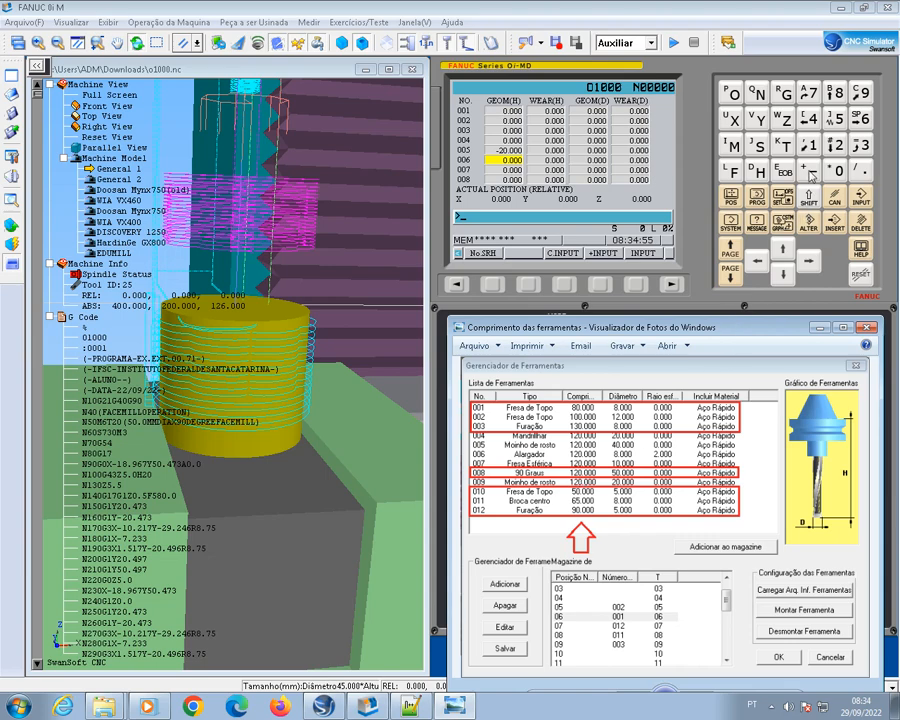
left_click(567, 125)
left_click(811, 170)
left_click(811, 118)
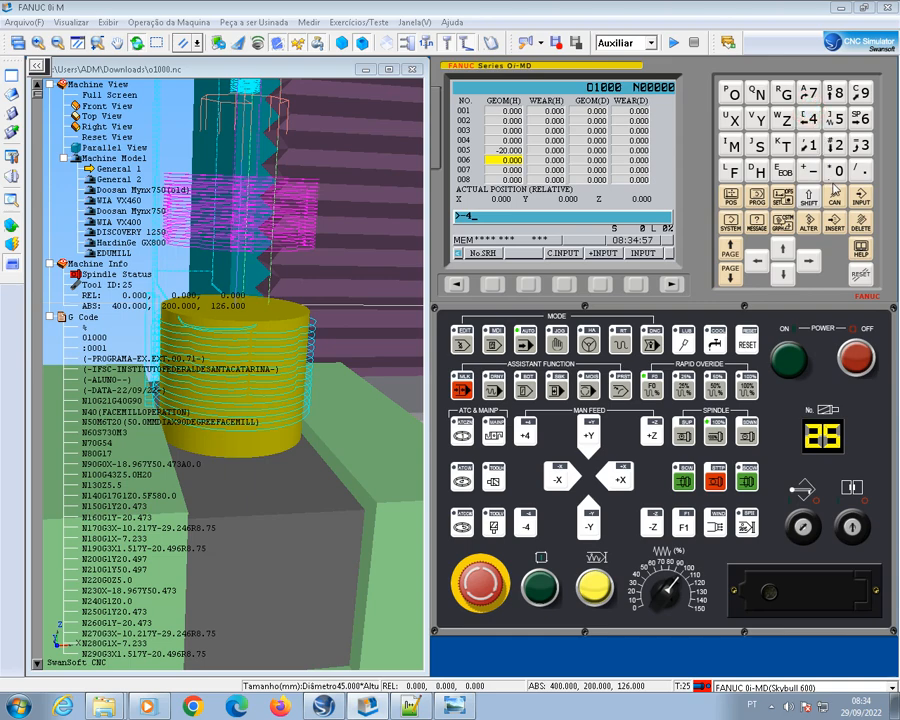
left_click(838, 170)
left_click(861, 197)
left_click(525, 345)
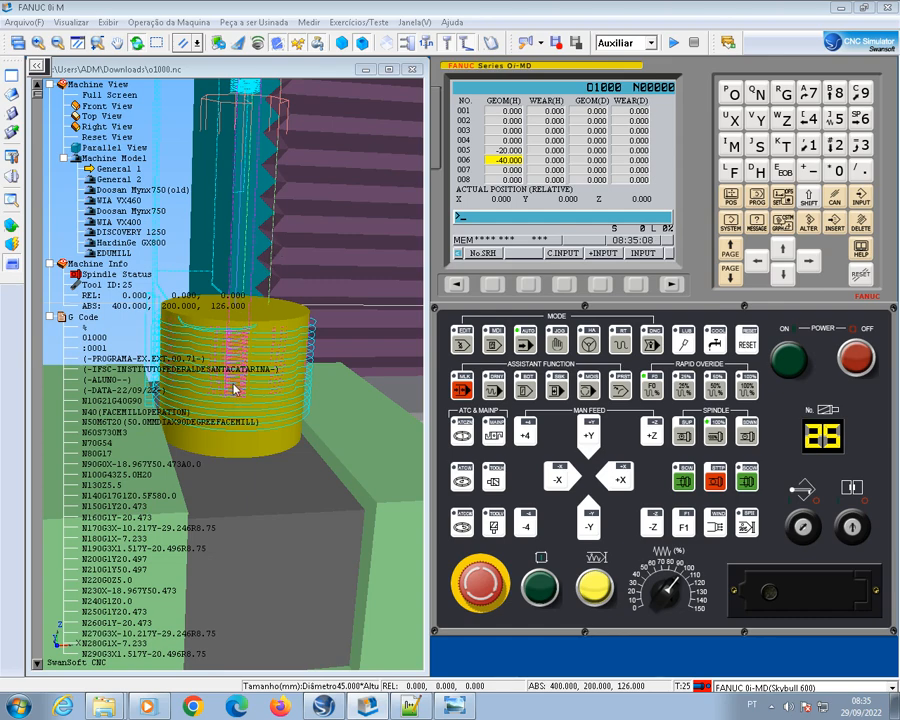
- Find the centre drill's tool number in the Notepad++ program and look up that drill in the tool length reference image
left_click(449, 712)
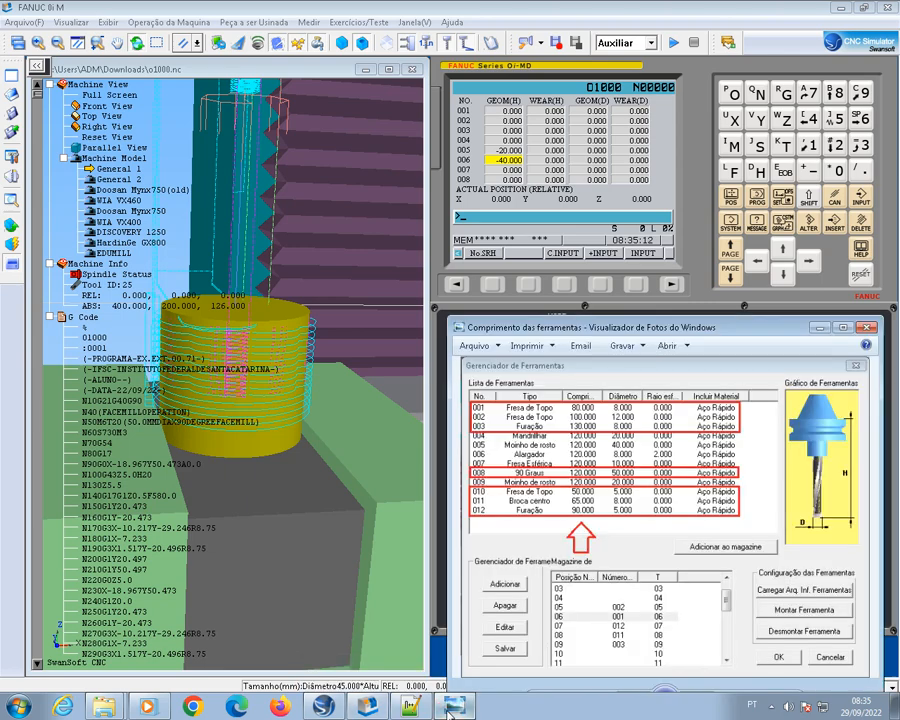
left_click(410, 707)
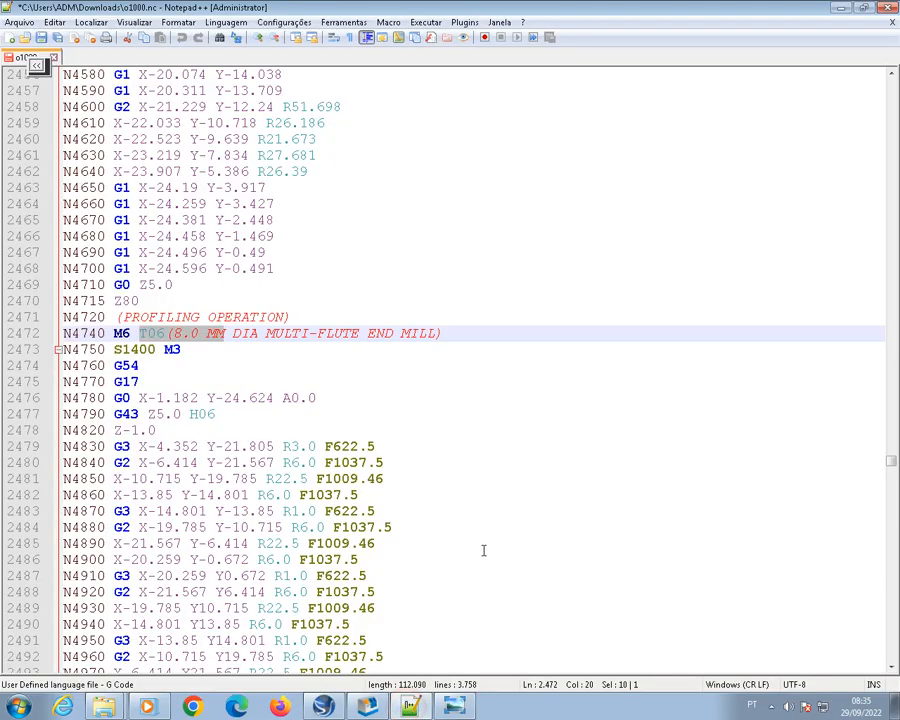
left_click_drag(890, 464, 893, 650)
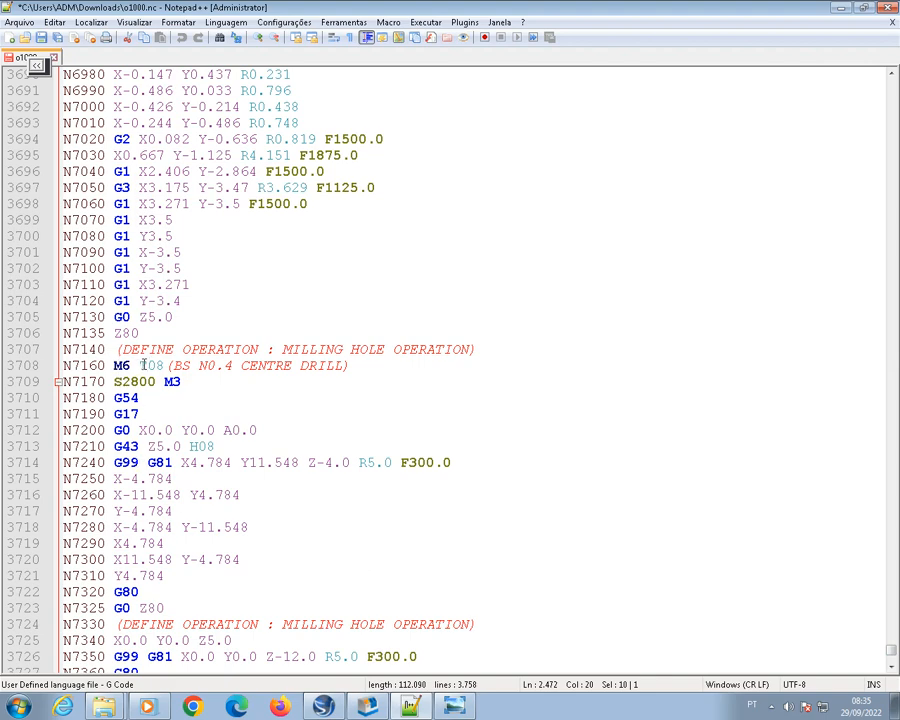
left_click_drag(139, 366, 238, 366)
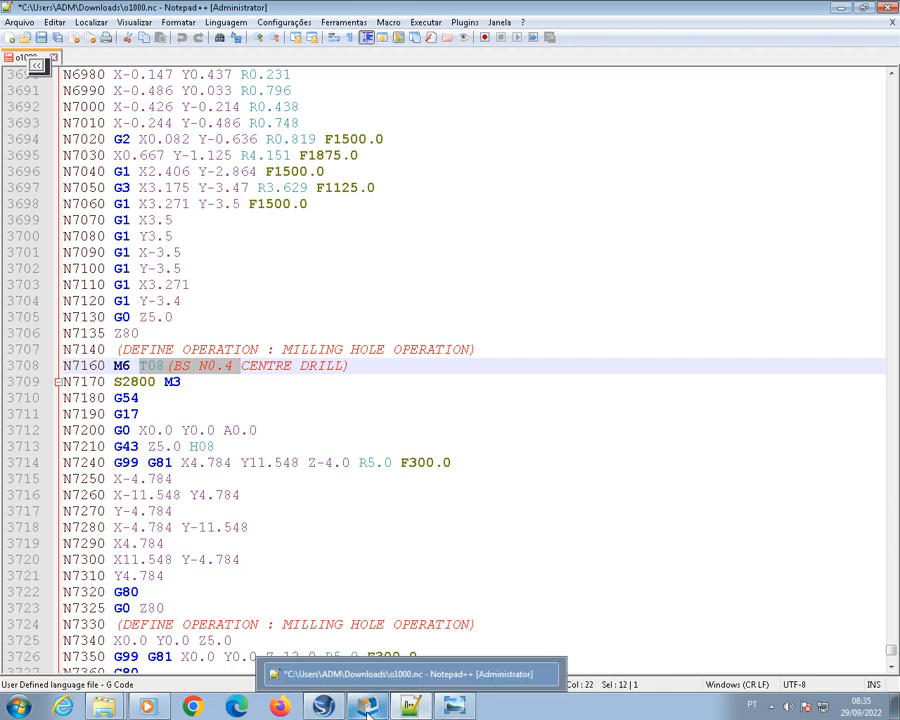
left_click(453, 707)
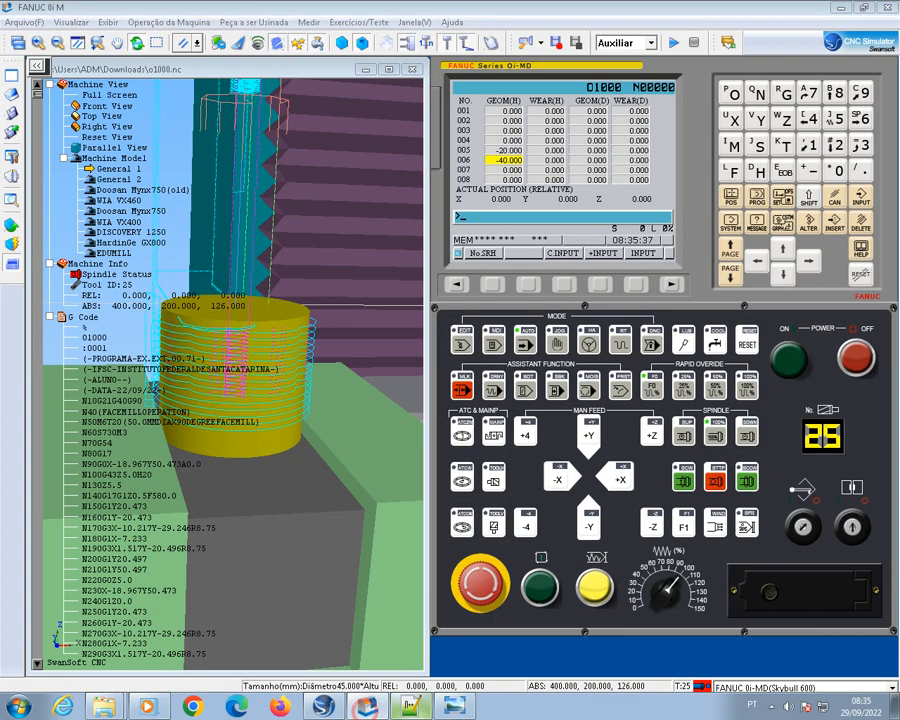
left_click(453, 707)
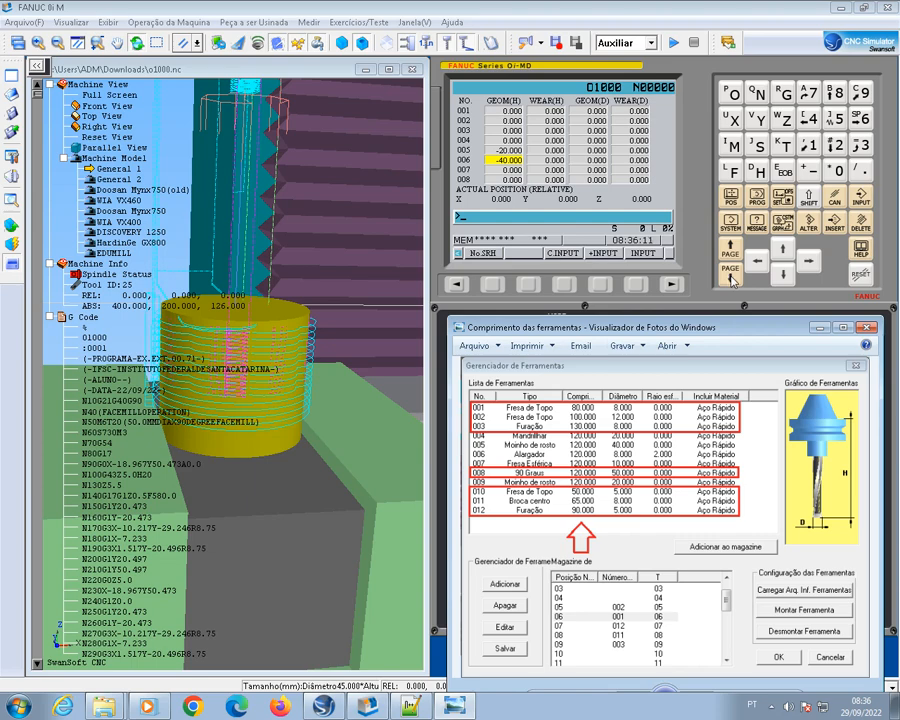
- Set the GEOM(H) length offset of tool 011 to -55 and refresh the toolpath in AUTO mode
left_click(731, 271)
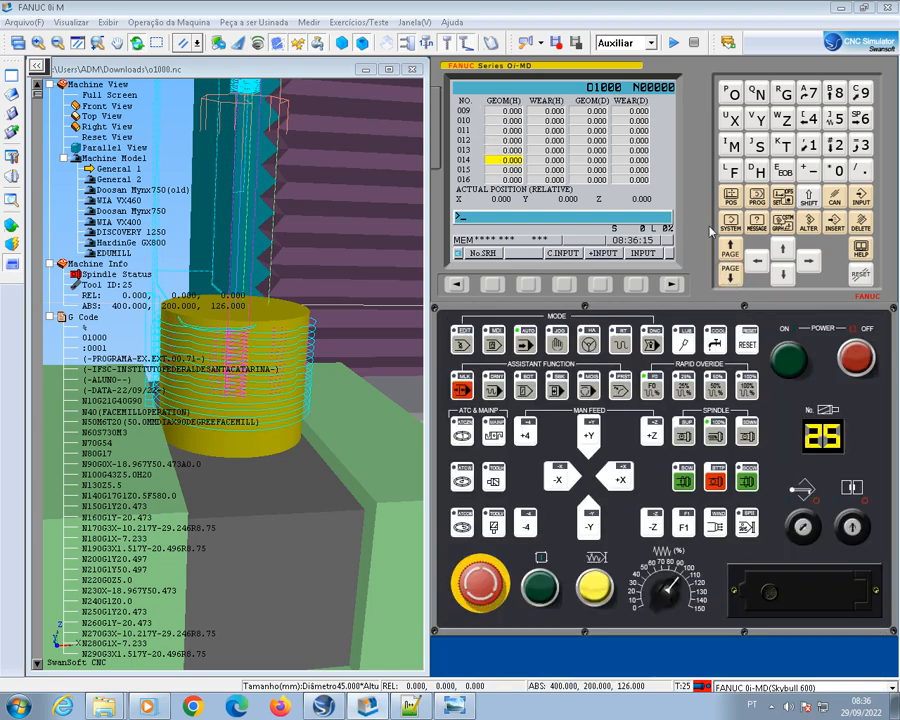
left_click(783, 250)
left_click(783, 250)
left_click(783, 250)
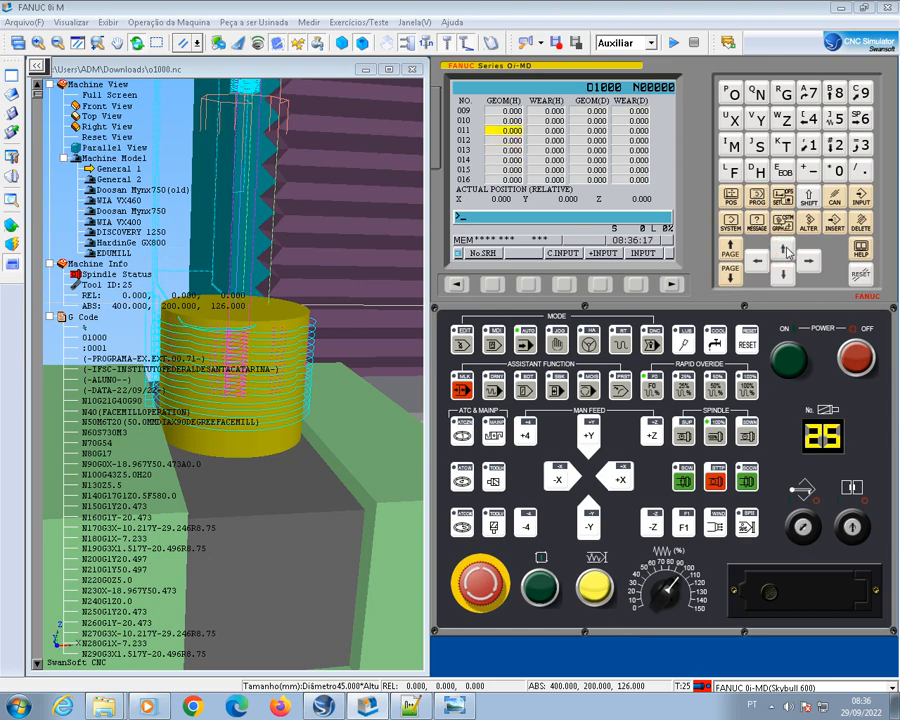
left_click(810, 170)
left_click(811, 118)
left_click(811, 118)
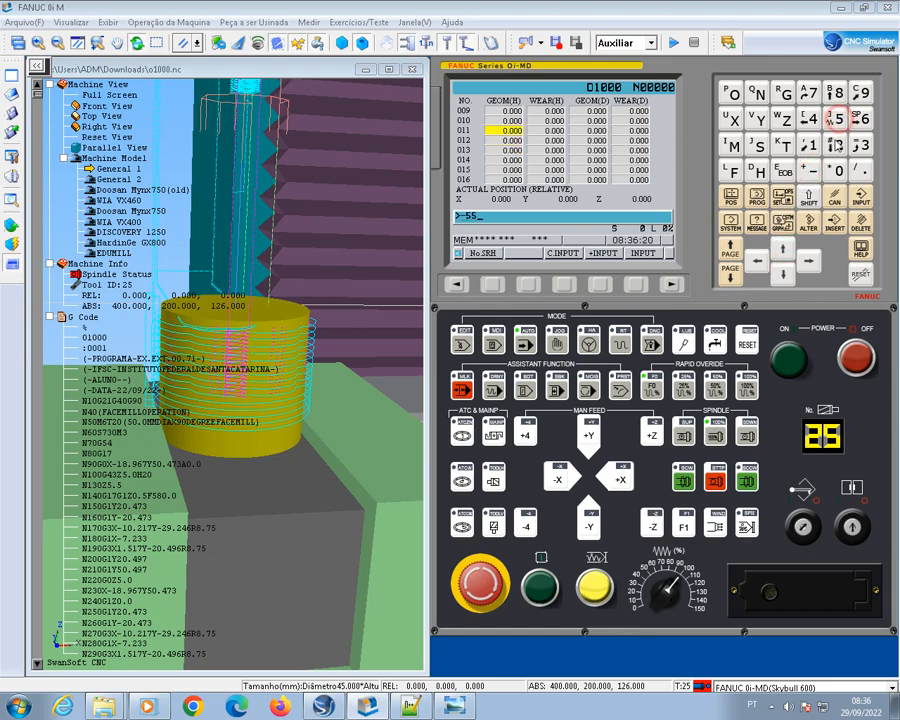
left_click(860, 199)
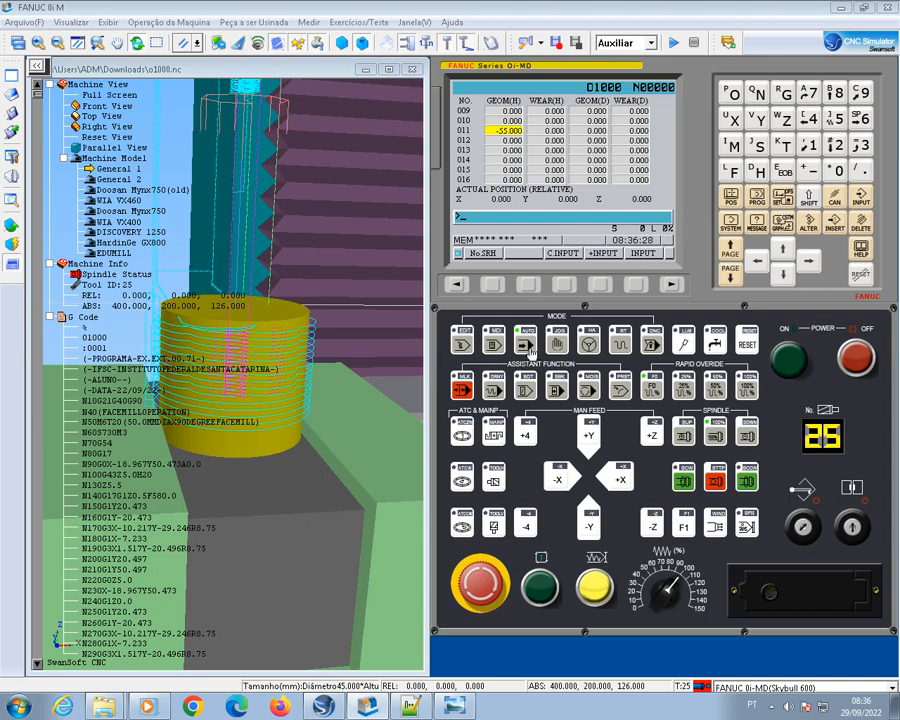
left_click(527, 346)
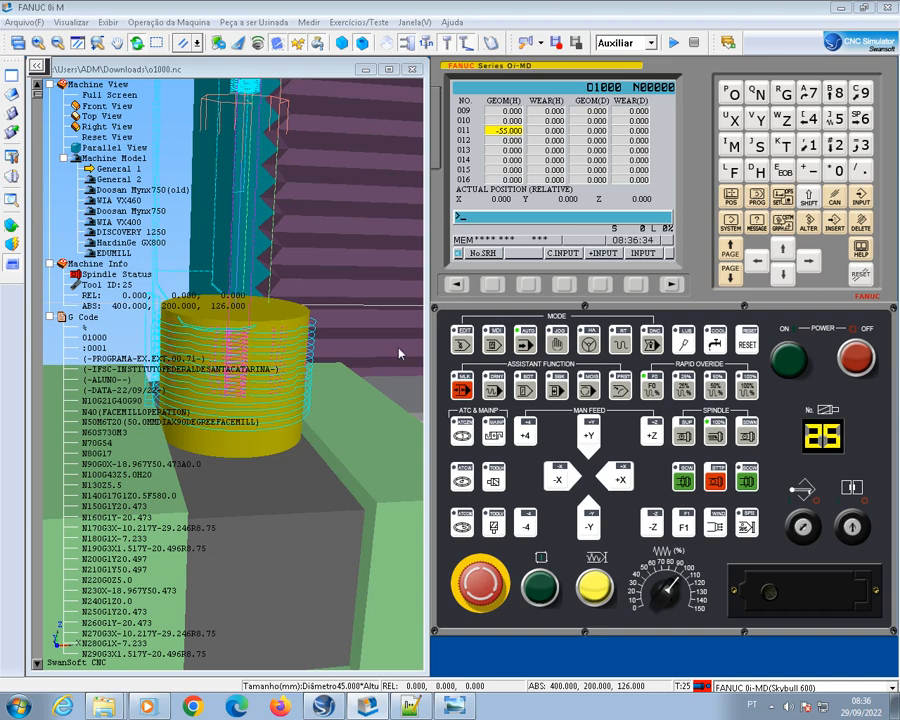
- Recheck the centre drill's tool number in the Notepad++ program and reset the GEOM(H) offset of tool 011 to 0
left_click(410, 708)
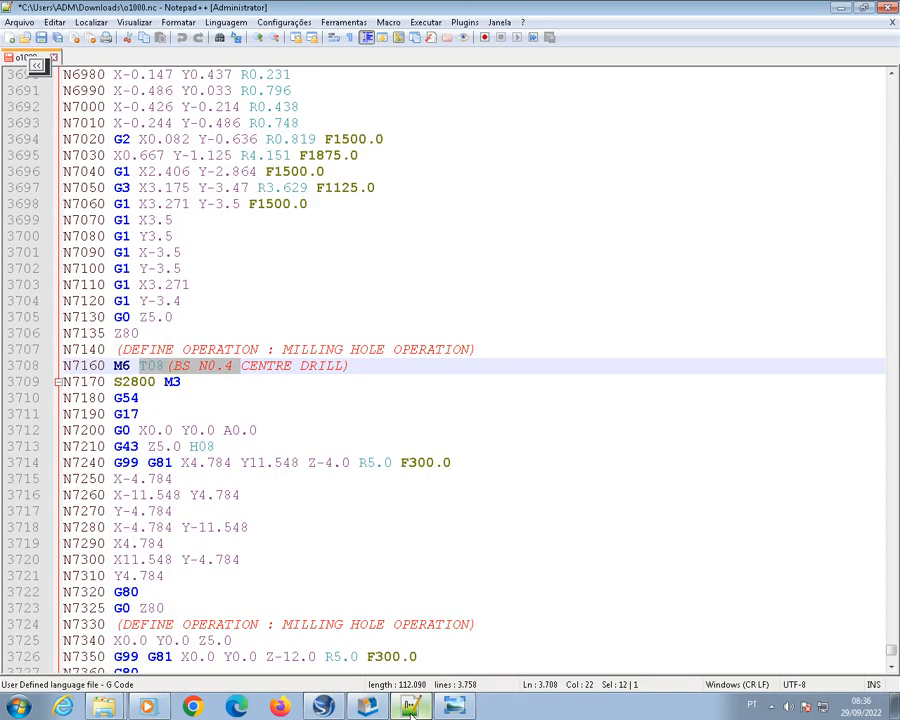
left_click(410, 708)
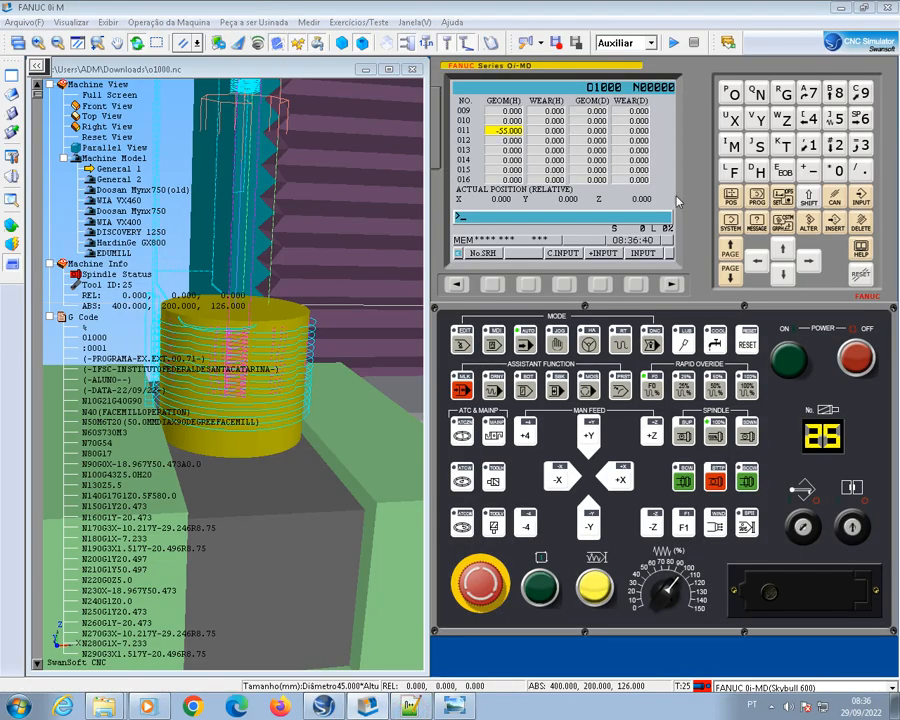
left_click(838, 172)
left_click(855, 173)
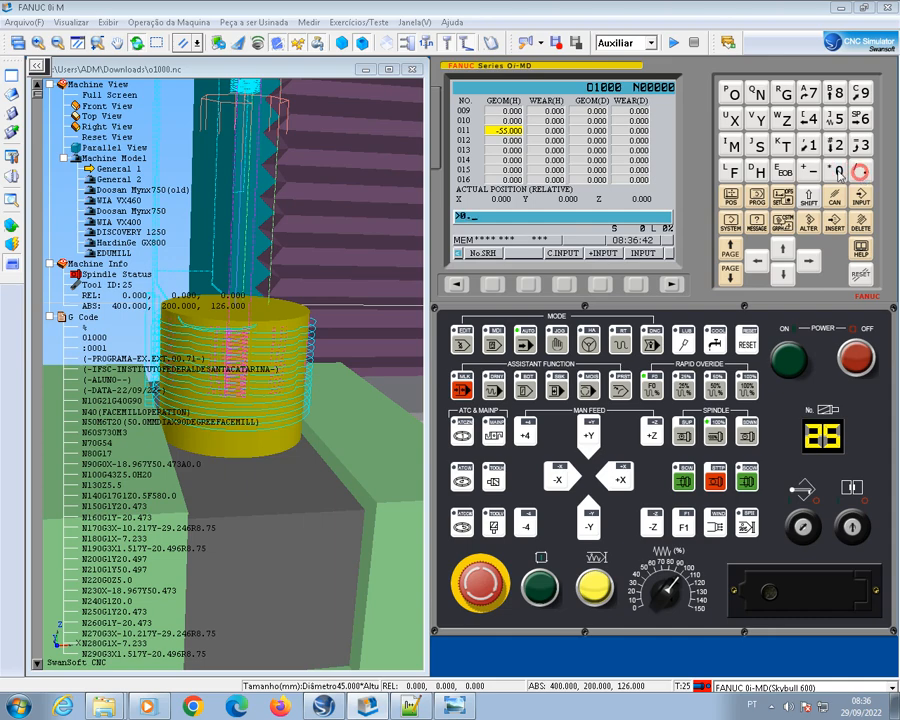
left_click(860, 198)
- Set the GEOM(H) length offset of tool 008 to -55 and refresh the toolpath in AUTO mode
left_click(733, 255)
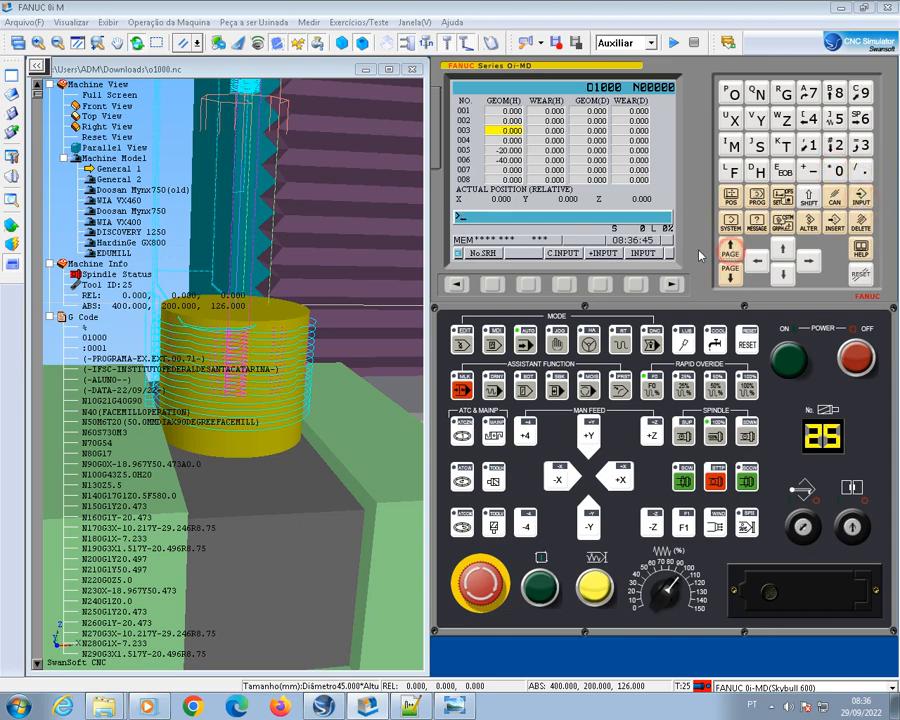
left_click(785, 281)
left_click(785, 281)
left_click(785, 281)
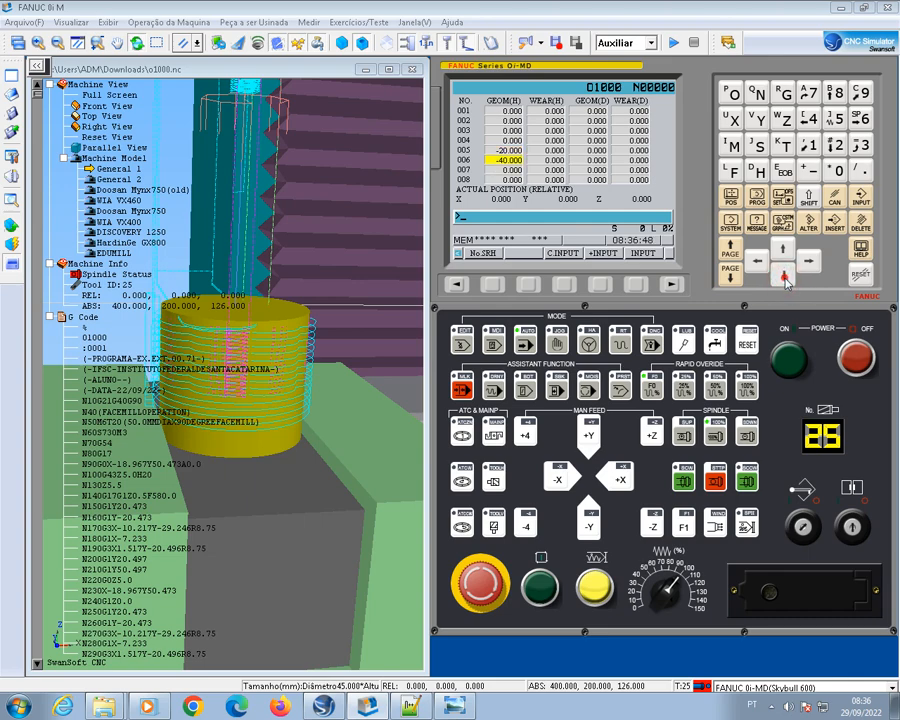
left_click(785, 281)
left_click(785, 281)
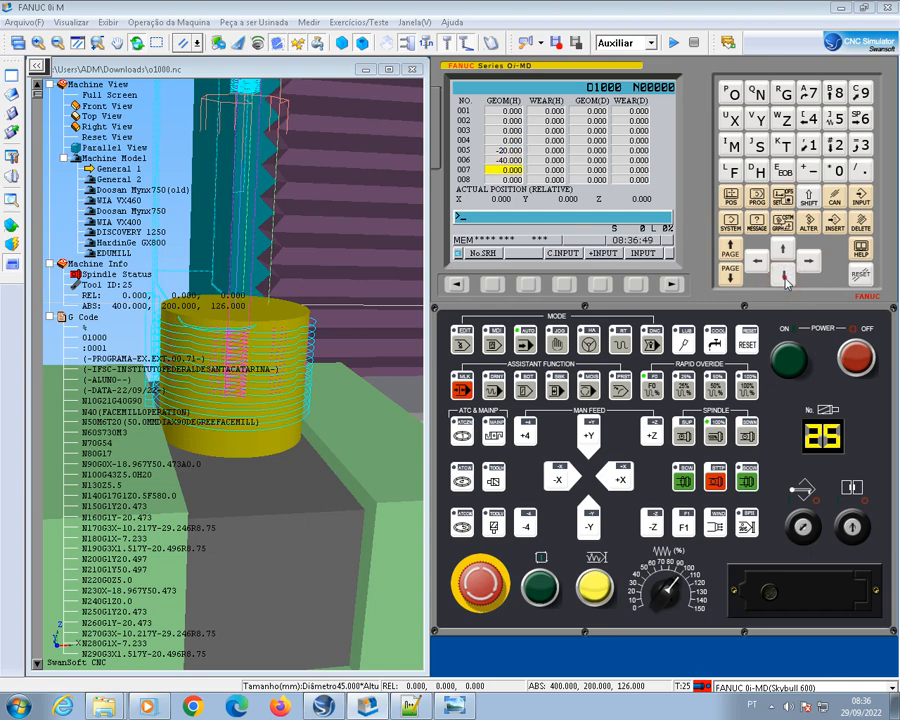
left_click(812, 171)
left_click(833, 118)
left_click(833, 118)
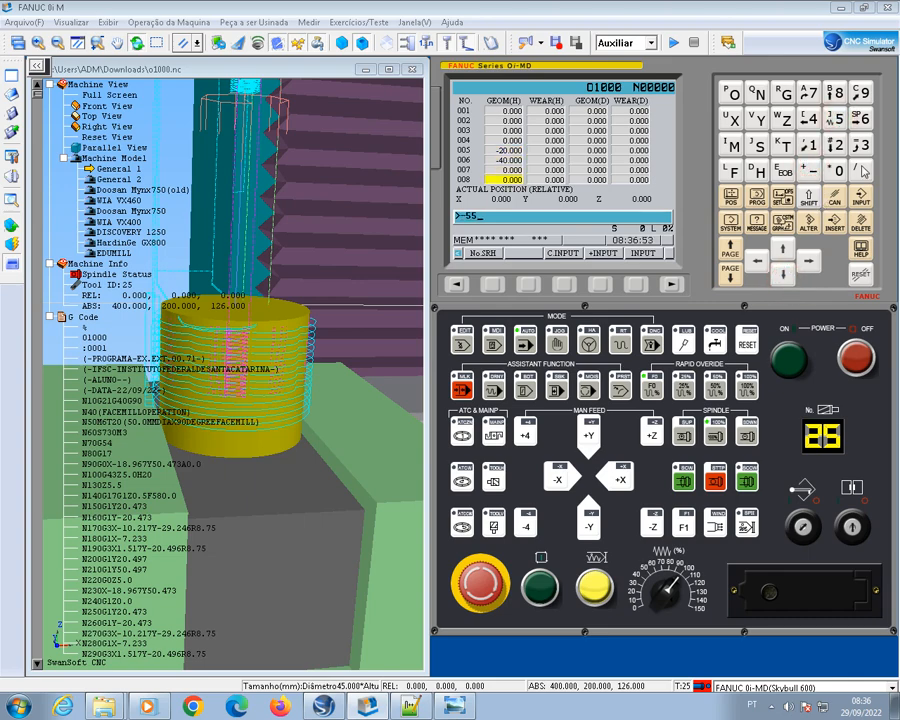
left_click(860, 197)
left_click(522, 345)
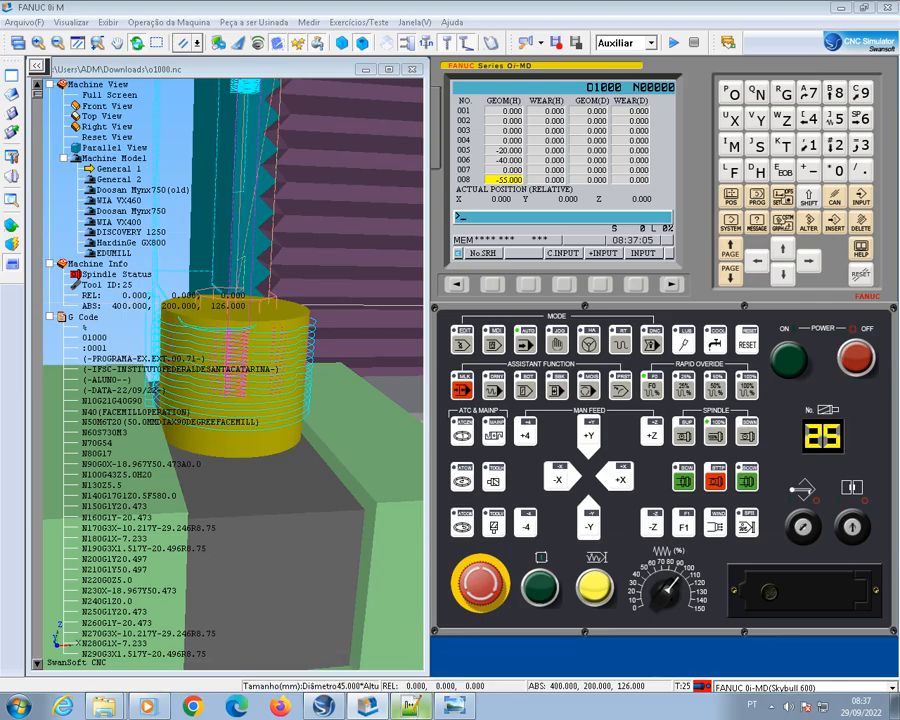
- Find the jobber drill's tool number and diameter in the Notepad++ program, and look up that drill in the length reference image
left_click(410, 708)
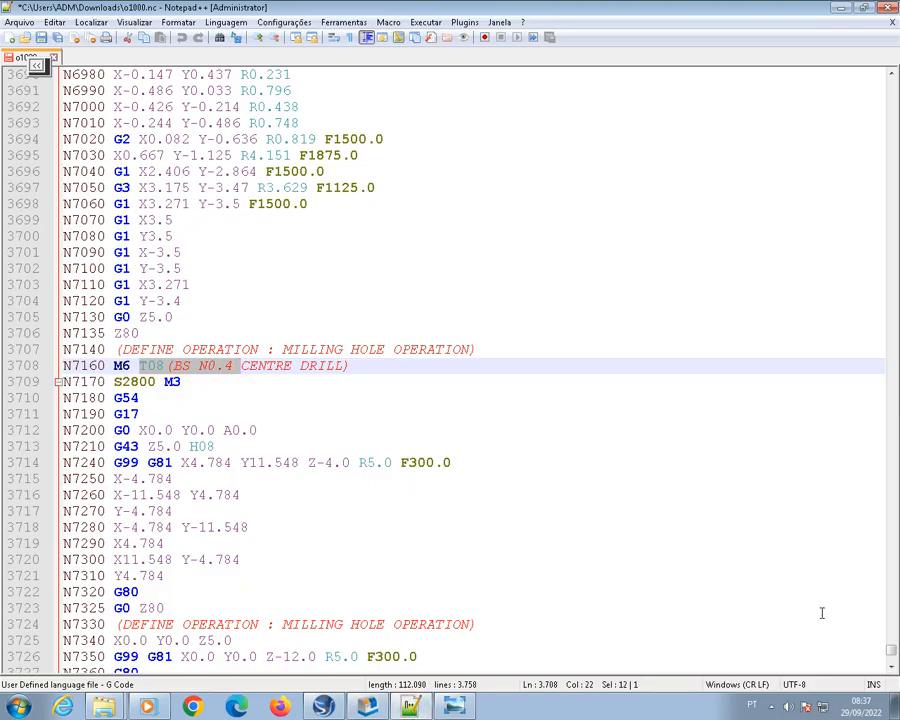
left_click(891, 667)
left_click(891, 667)
left_click(891, 667)
left_click(891, 667)
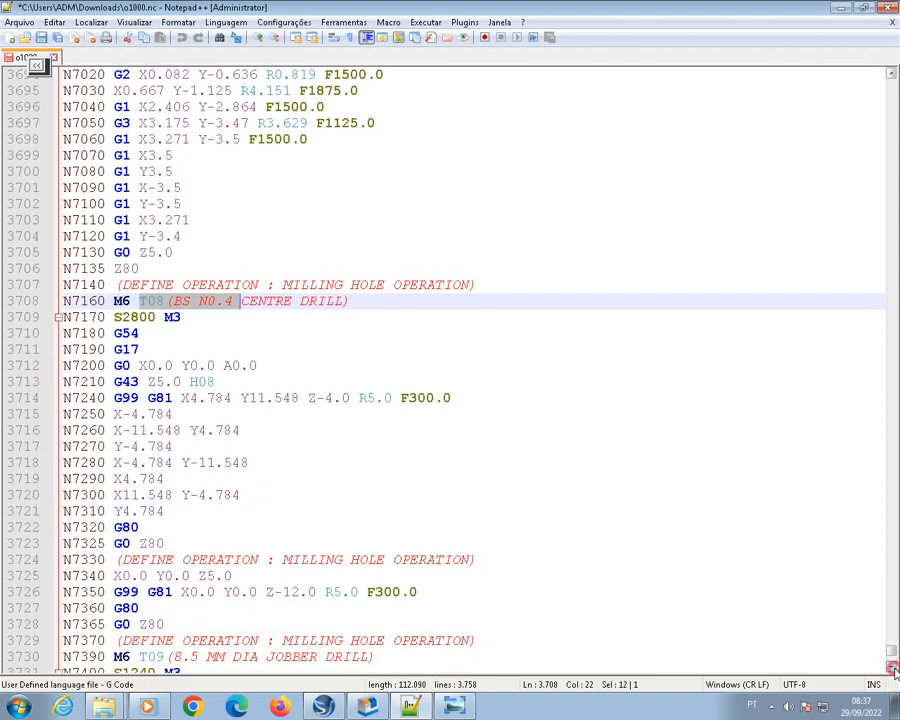
left_click(891, 667)
left_click(891, 667)
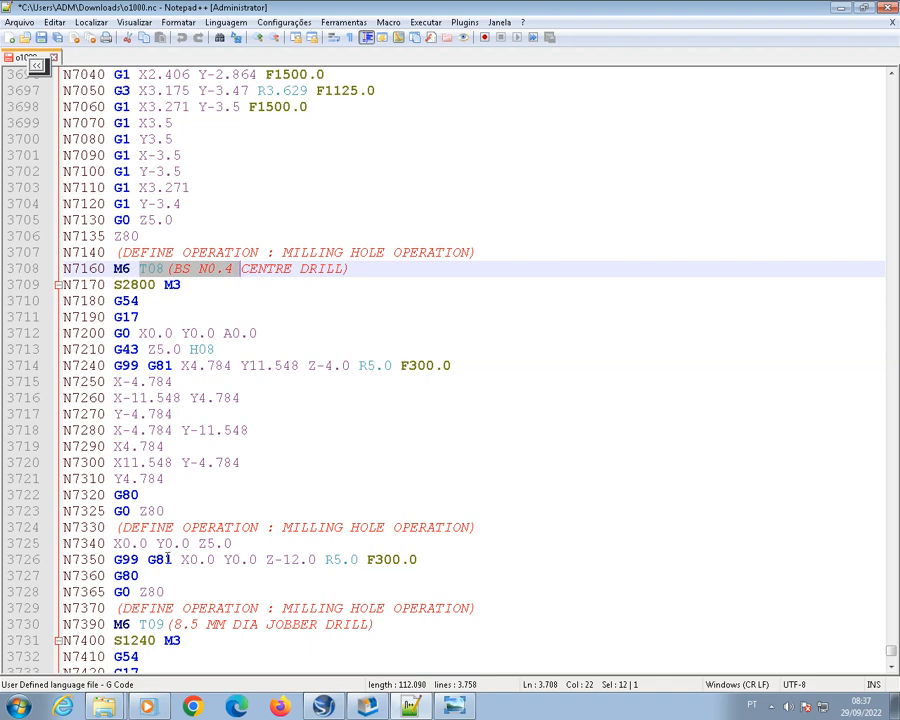
left_click_drag(112, 543, 190, 543)
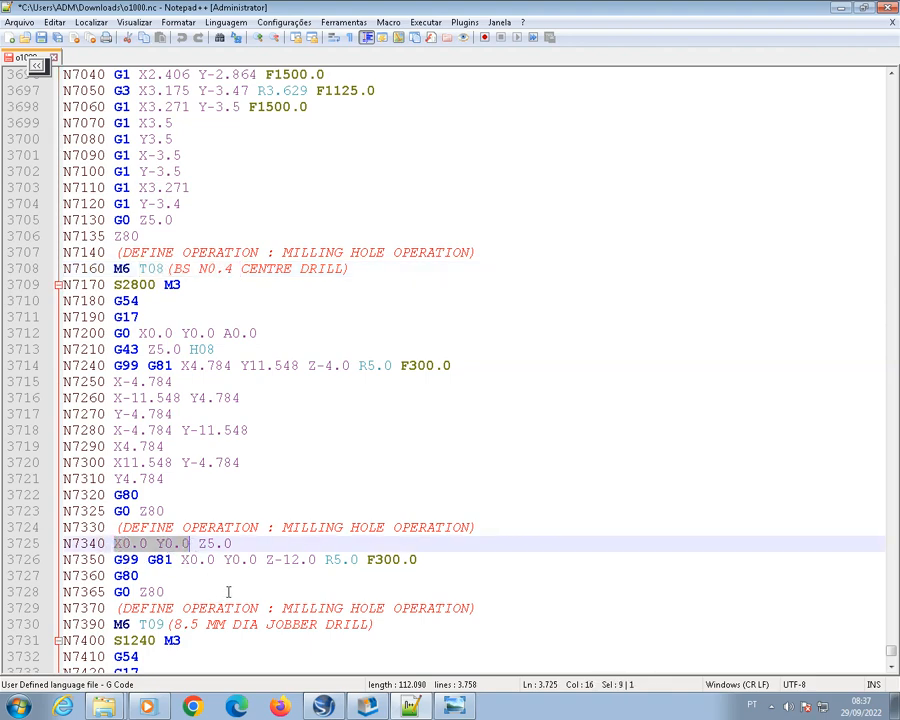
scroll(228, 592, "down", 4)
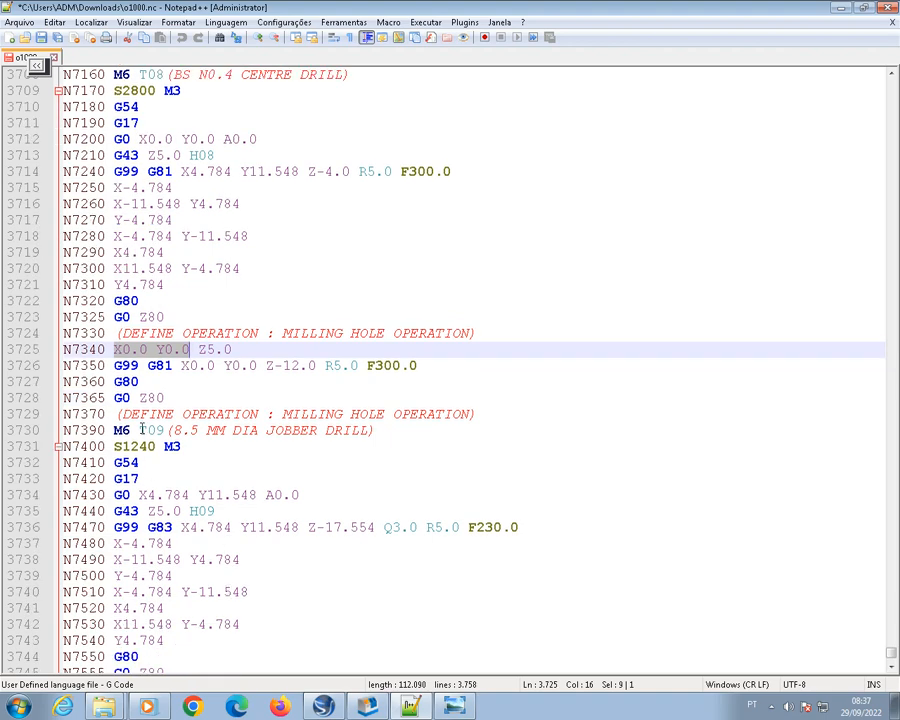
left_click_drag(140, 430, 221, 431)
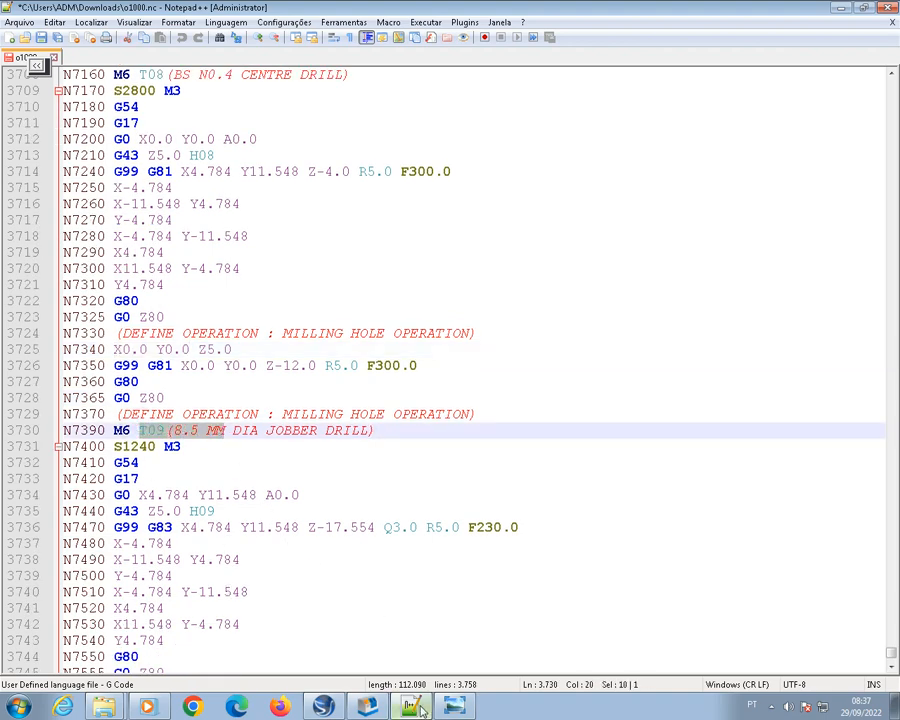
left_click(370, 707)
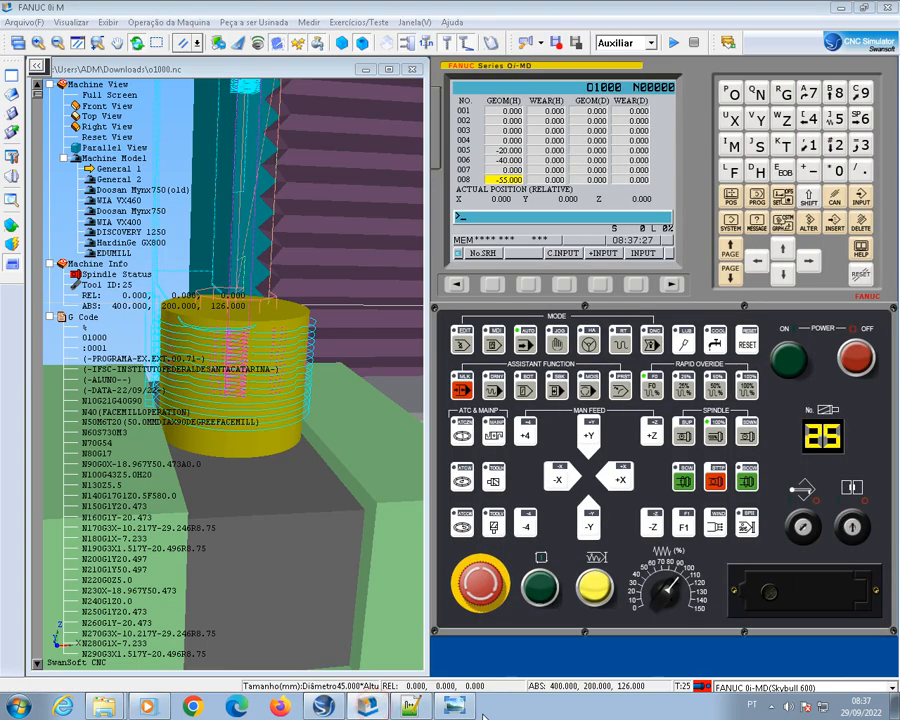
left_click(455, 707)
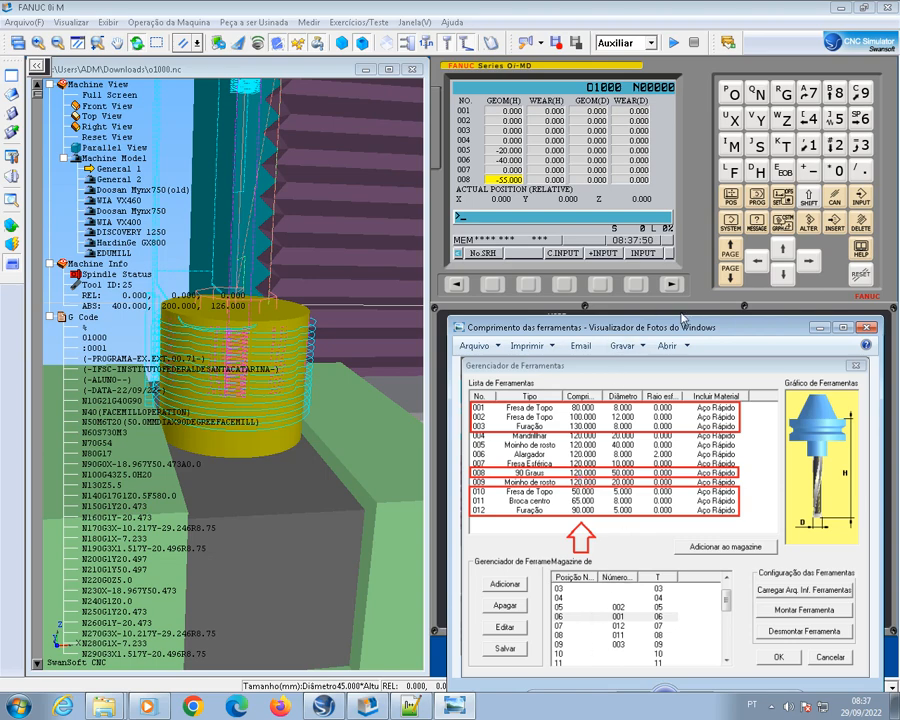
- Set the GEOM(H) length offset of tool 009 to 10 and inspect the refreshed toolpath over the cylindrical workpiece in AUTO mode
left_click(731, 281)
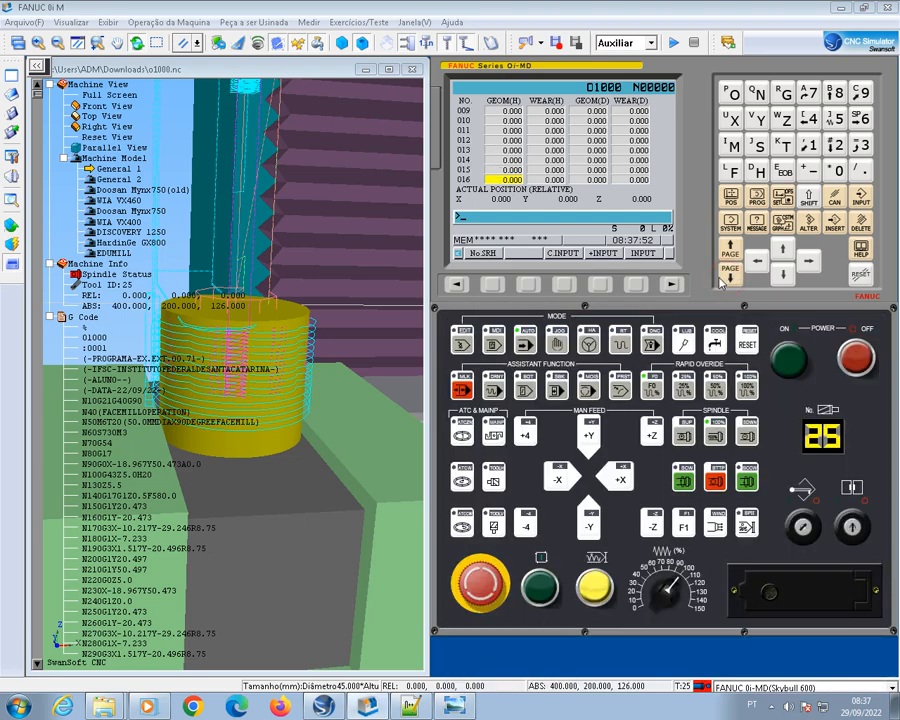
left_click(788, 252)
left_click(788, 252)
left_click(788, 252)
left_click(788, 252)
left_click(788, 252)
left_click(788, 252)
left_click(788, 251)
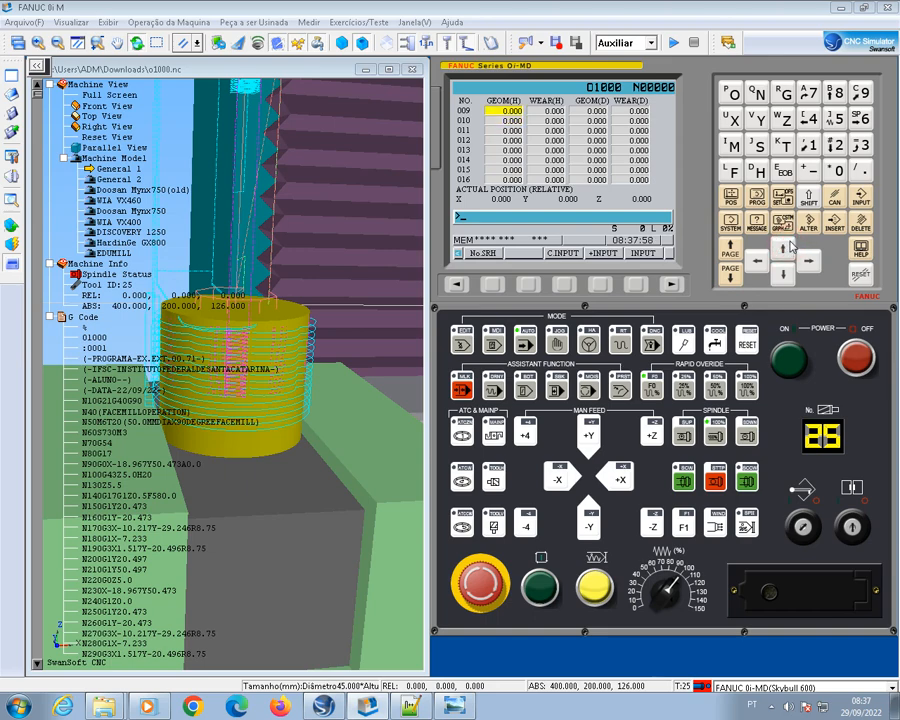
left_click(812, 146)
left_click(838, 170)
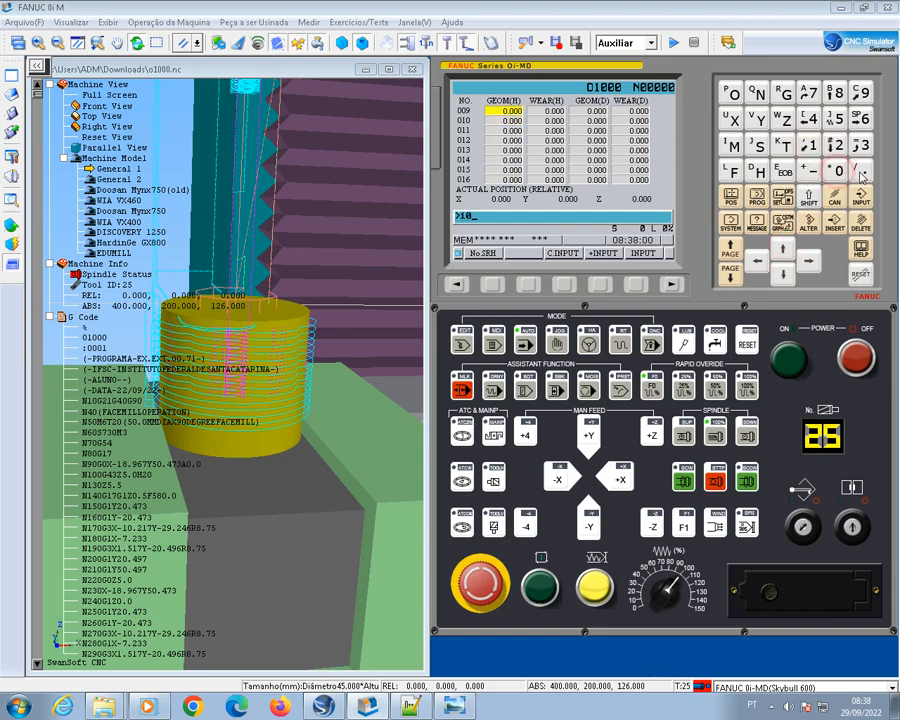
left_click(861, 171)
left_click(862, 203)
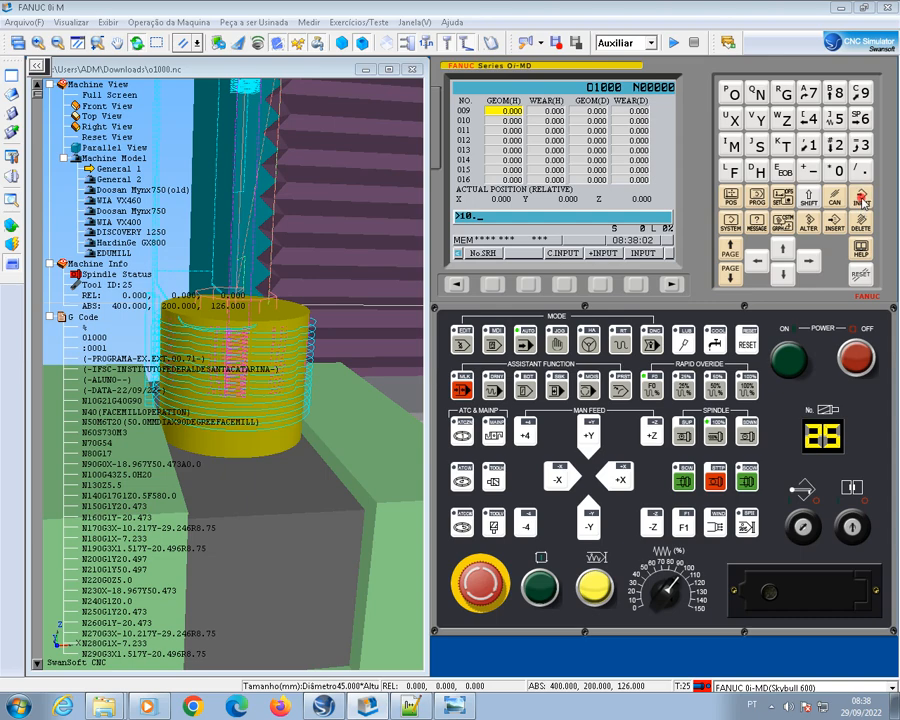
left_click(522, 343)
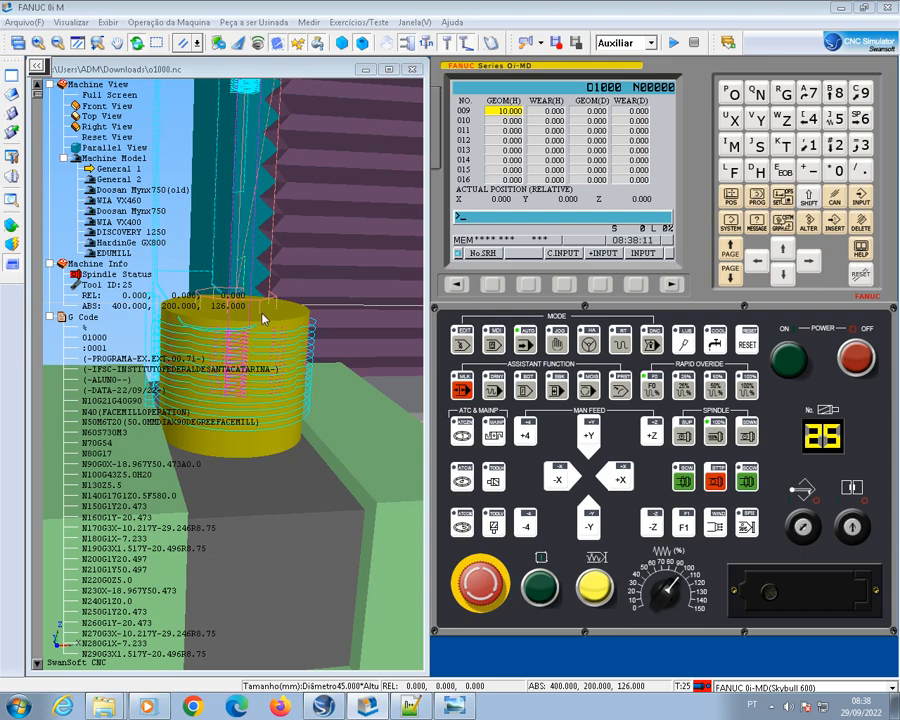
scroll(262, 316, "up", 6)
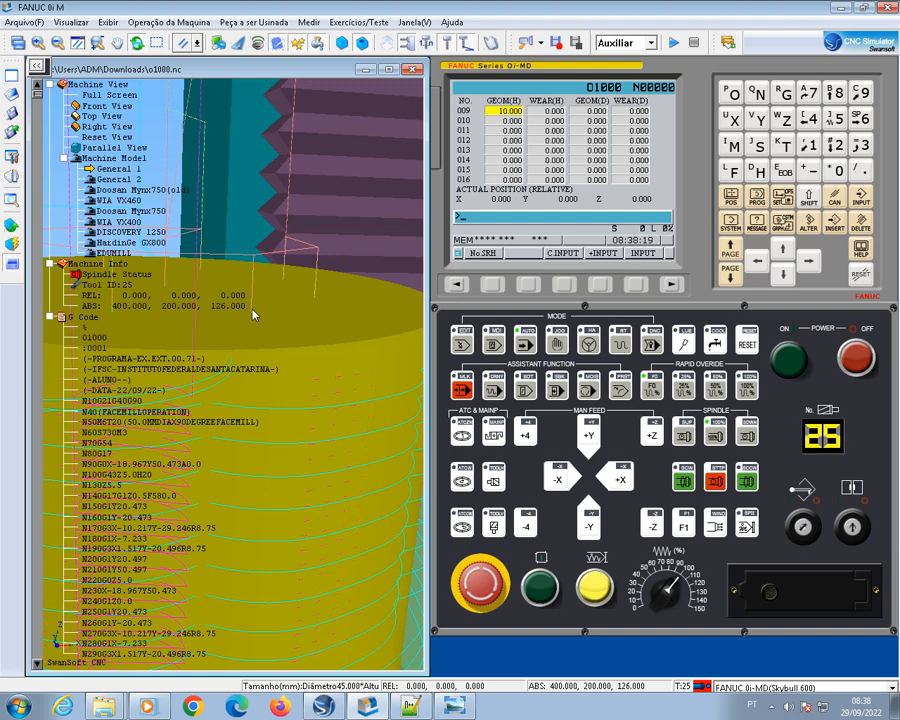
scroll(253, 315, "down", 5)
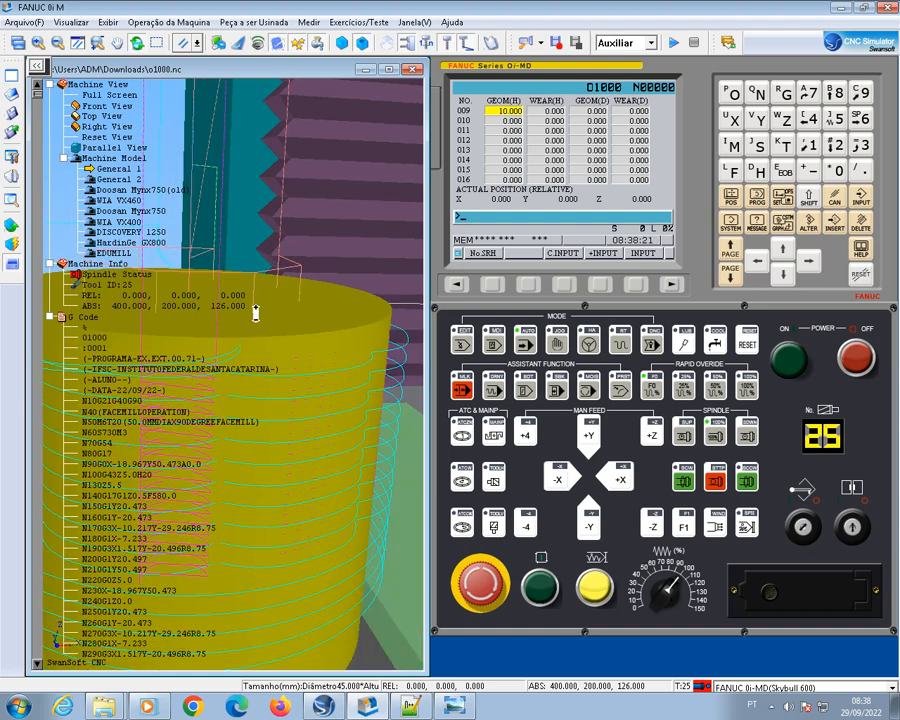
- Find the tool number and diameter of the program's last jobber drill in Notepad++, and look up its length in the reference image
left_click(410, 706)
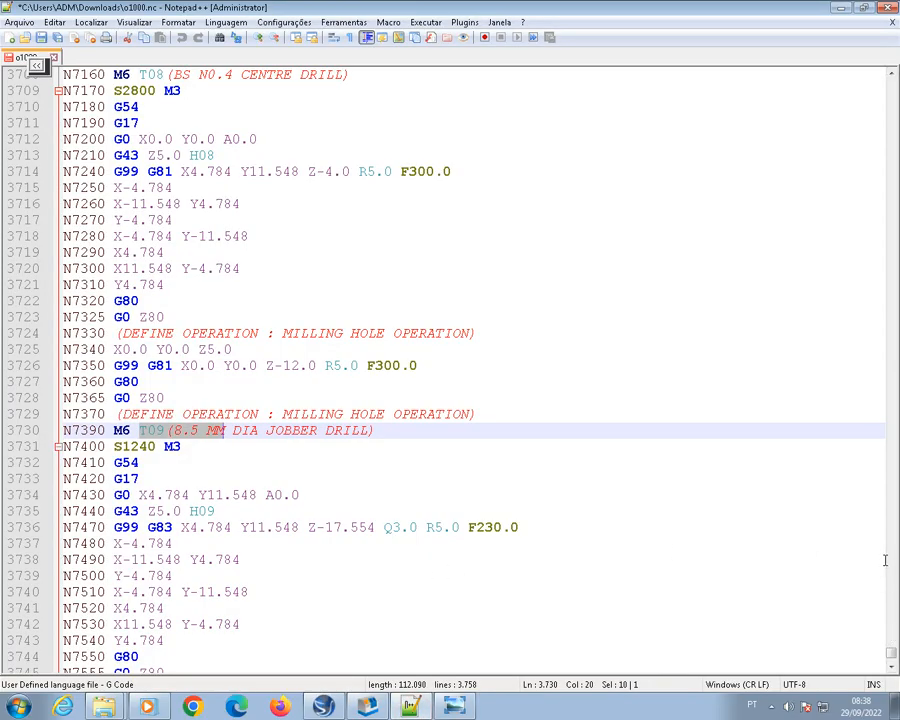
left_click(890, 655)
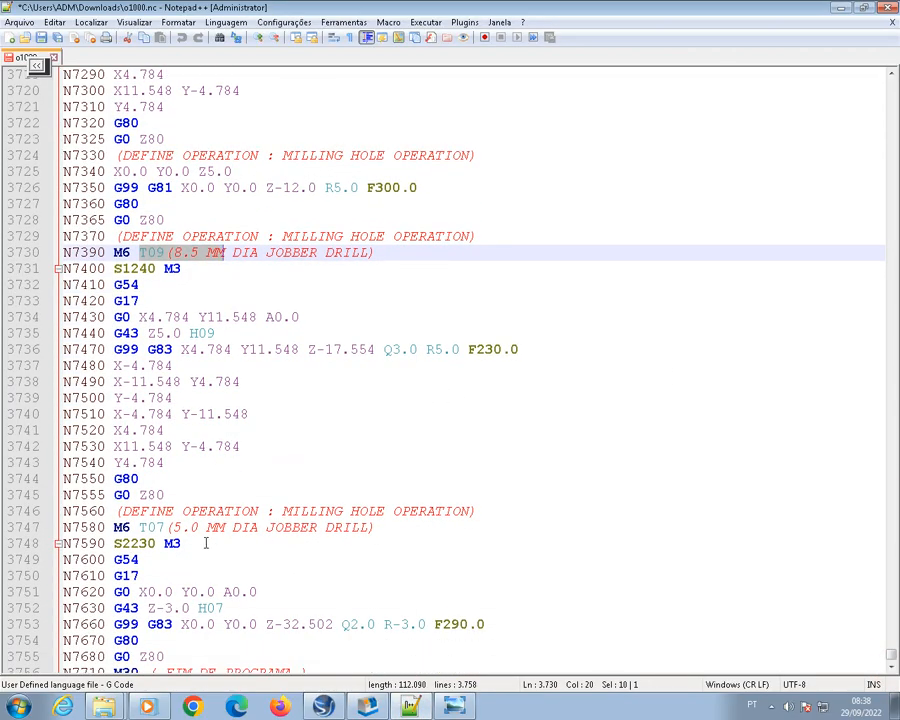
left_click_drag(116, 527, 231, 527)
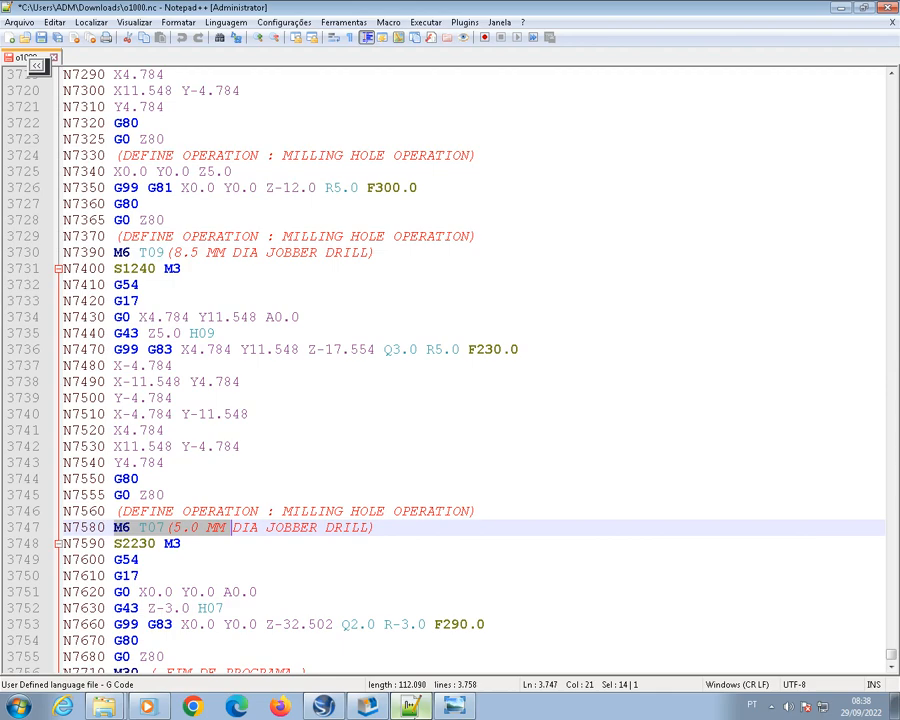
left_click(410, 707)
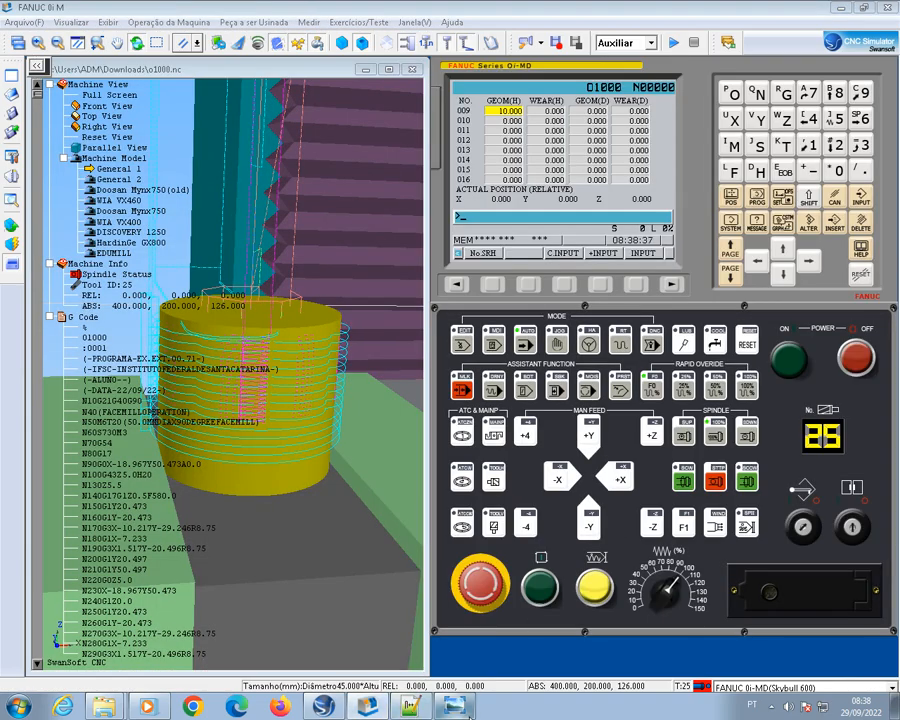
left_click(453, 706)
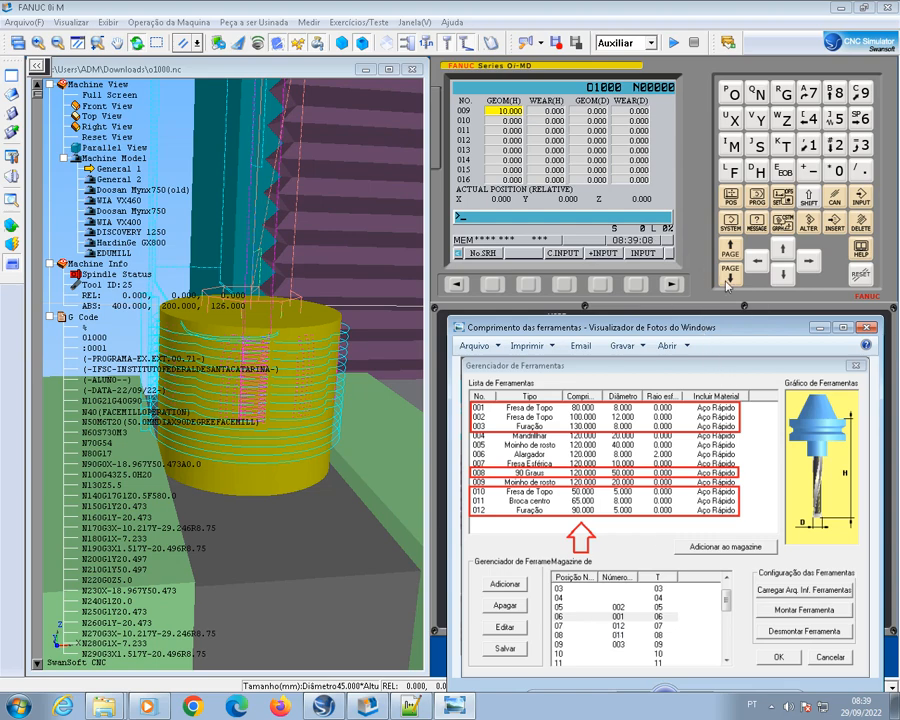
- Set the GEOM(H) length offset of tool 007 to -30 on the FANUC control
left_click(730, 248)
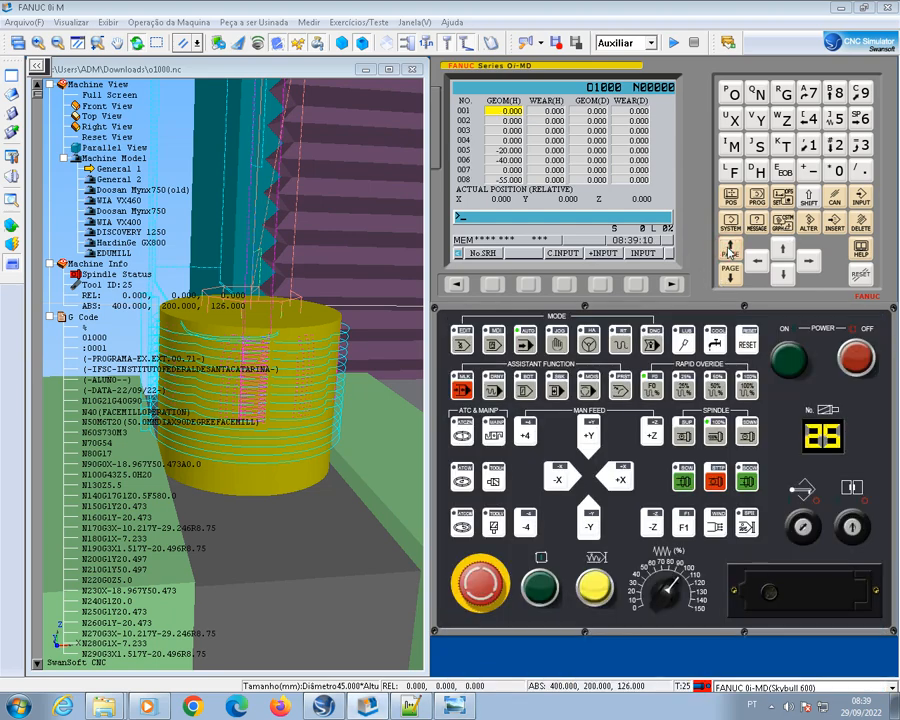
left_click(786, 275)
left_click(788, 277)
left_click(788, 277)
left_click(788, 277)
left_click(789, 278)
left_click(789, 278)
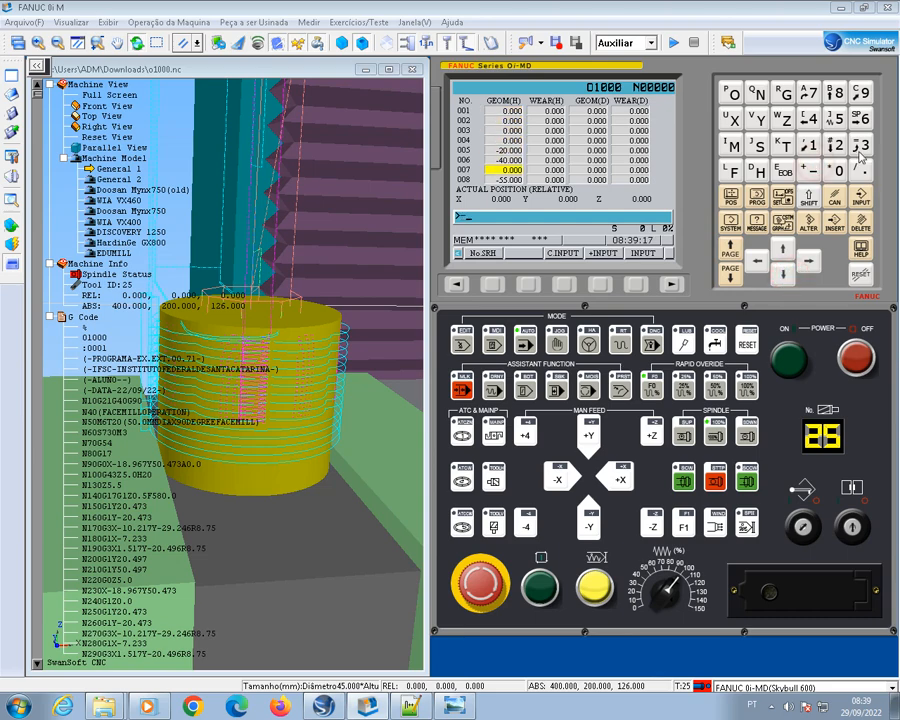
left_click(810, 170)
left_click(862, 145)
left_click(838, 170)
left_click(860, 197)
- Refresh the toolpath in AUTO mode and inspect the paths on and above the cylindrical workpiece
scroll(331, 502, "down", 3)
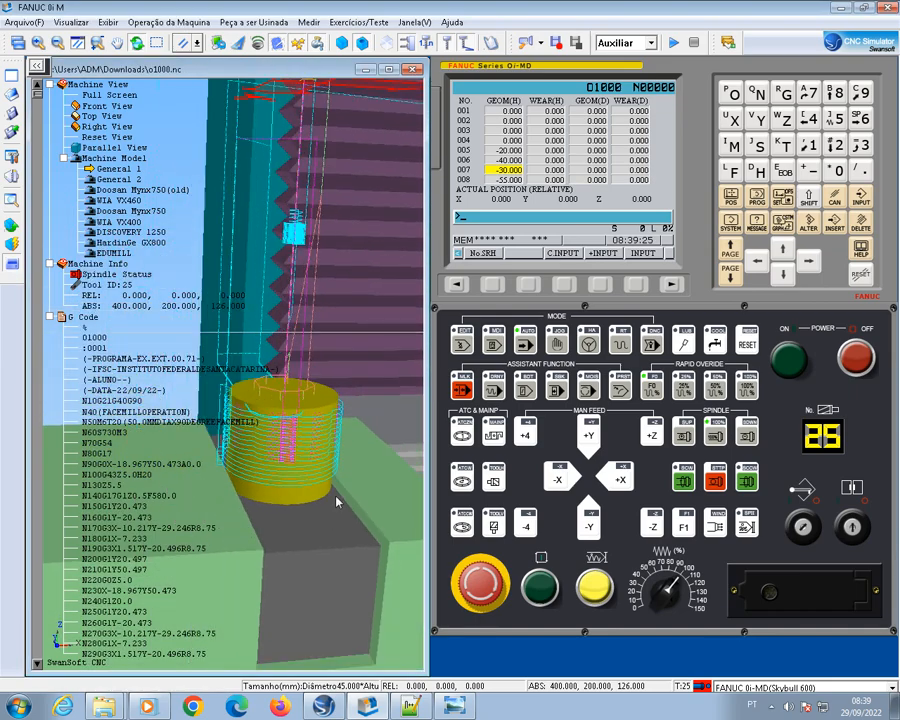
scroll(344, 456, "up", 3)
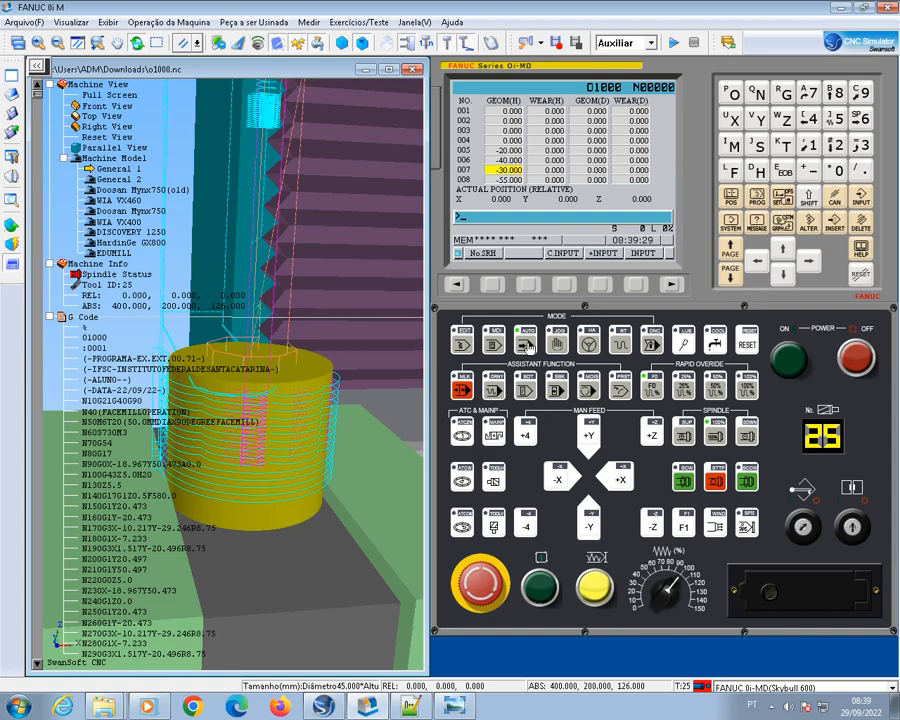
left_click(527, 344)
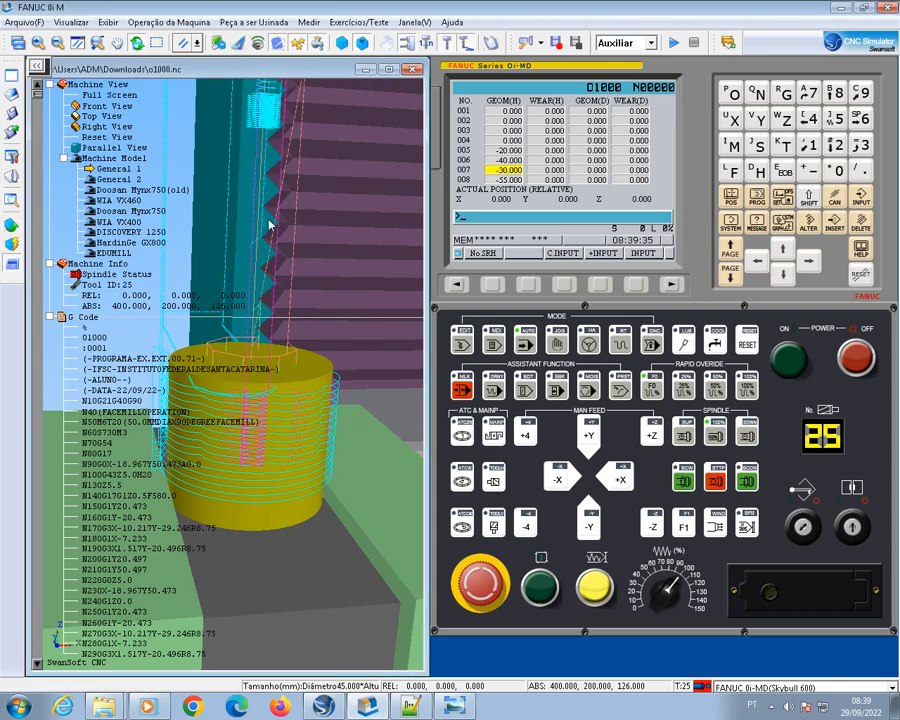
scroll(265, 232, "down", 2)
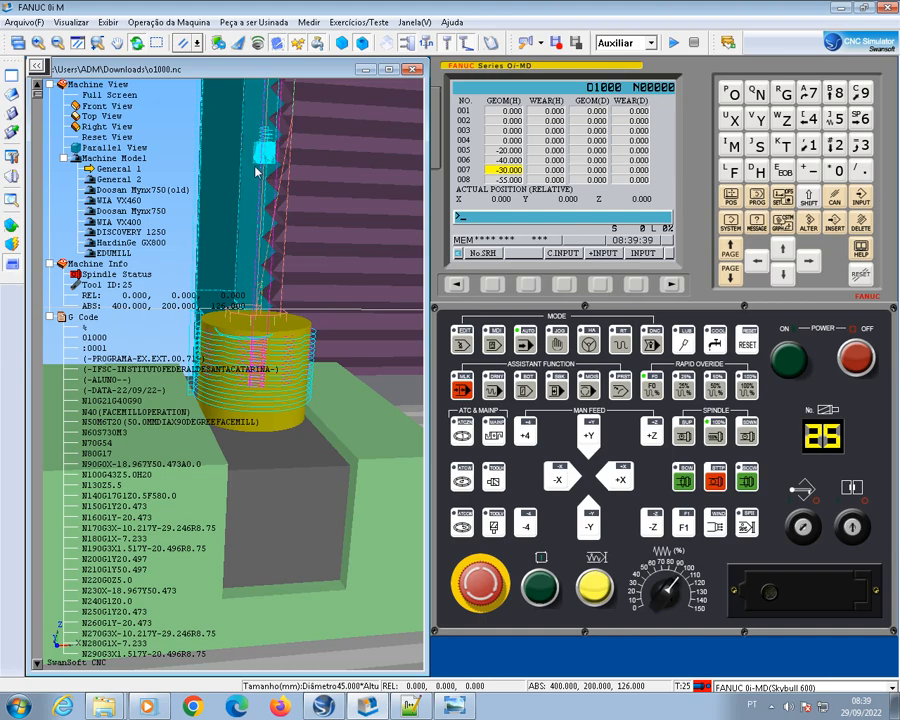
- Find the roughing multi-flute end mill's tool number and diameter in the Notepad++ program, and look up its length in the reference image
key("alt+Tab")
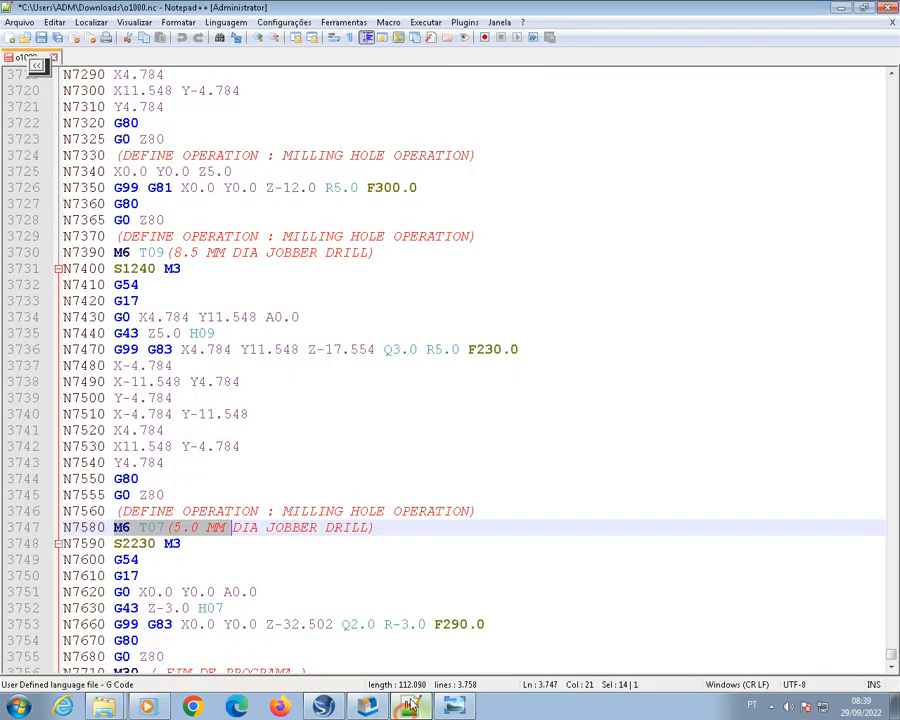
scroll(562, 585, "up", 11)
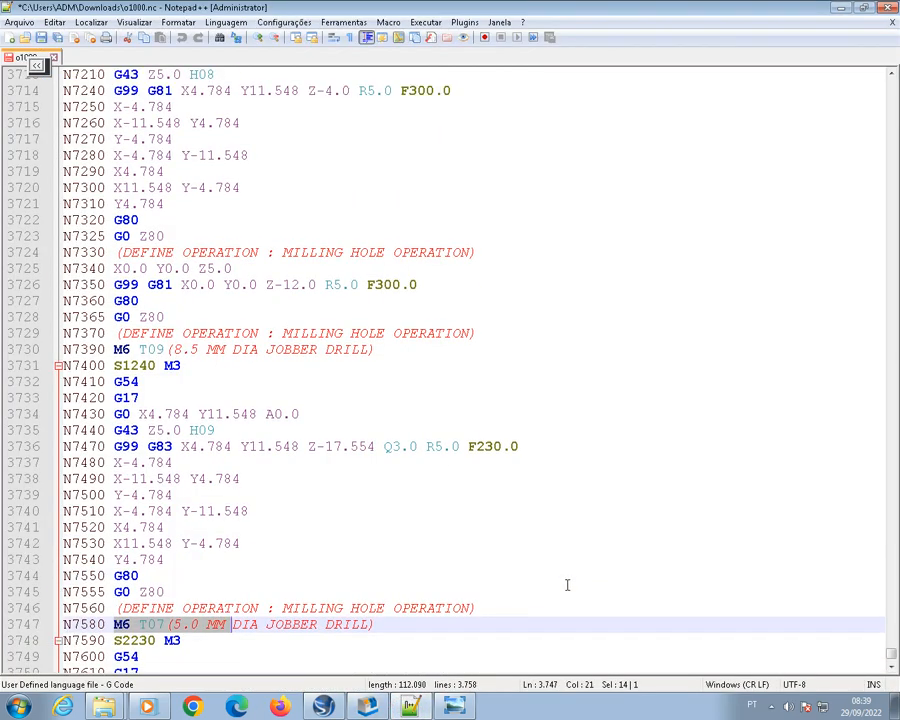
scroll(575, 562, "up", 20)
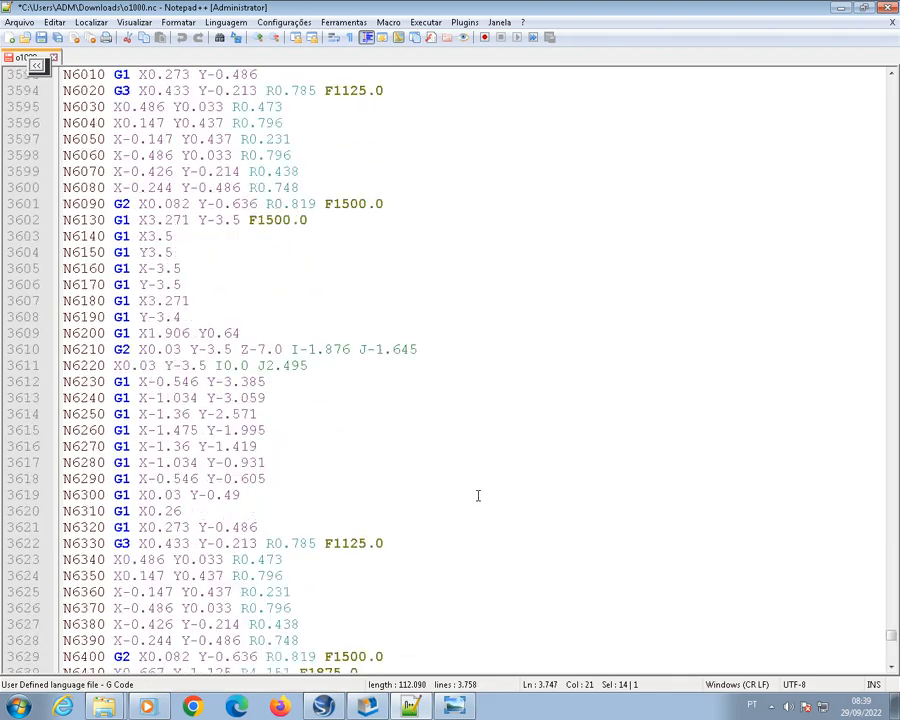
scroll(471, 492, "up", 12)
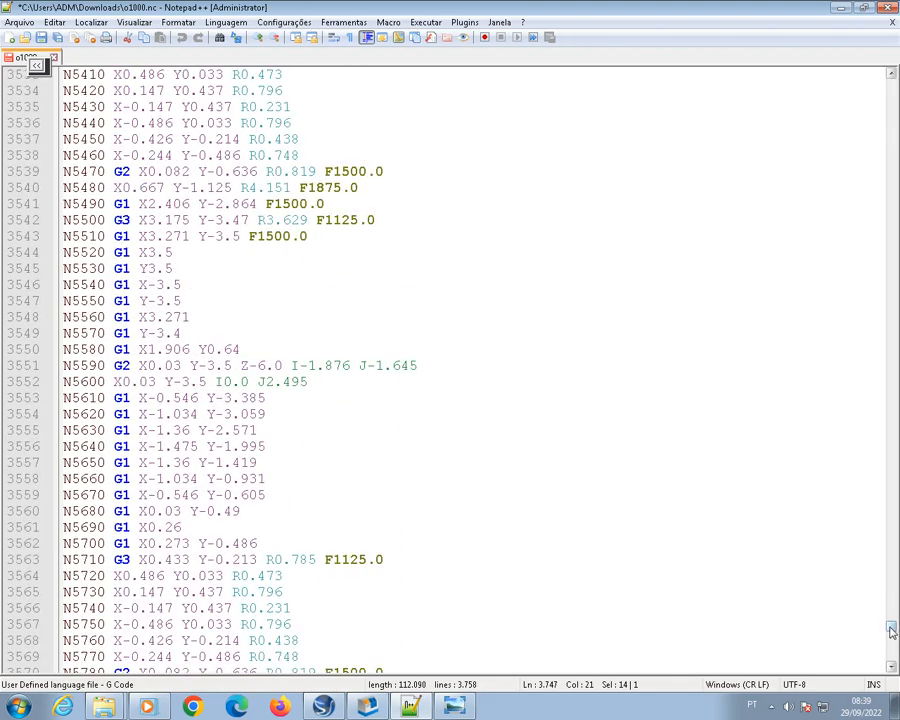
scroll(893, 620, "up", 20)
left_click_drag(892, 614, 892, 573)
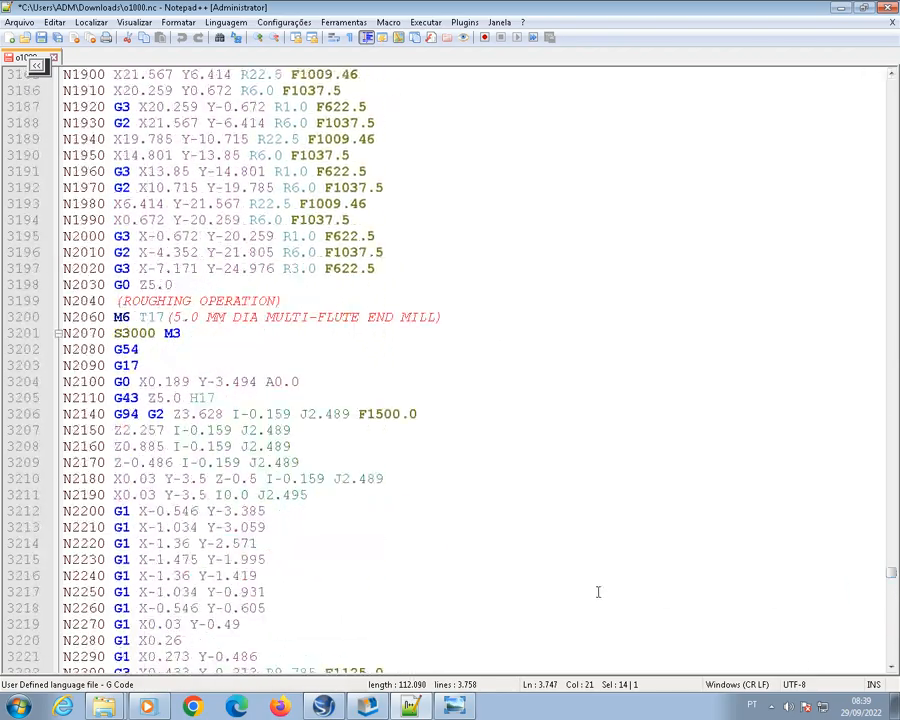
left_click_drag(139, 316, 231, 317)
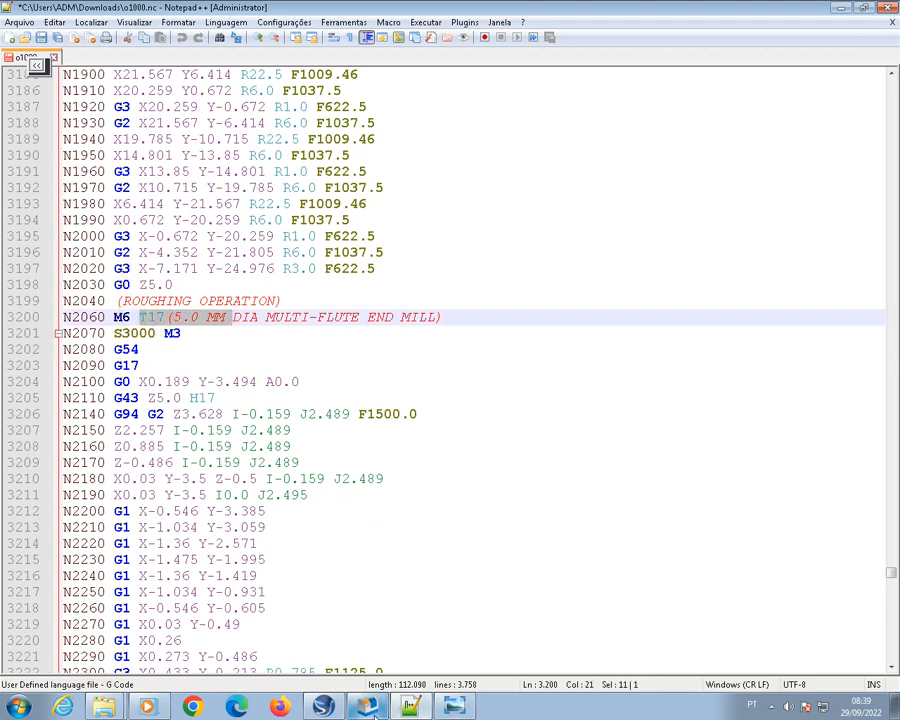
left_click(410, 707)
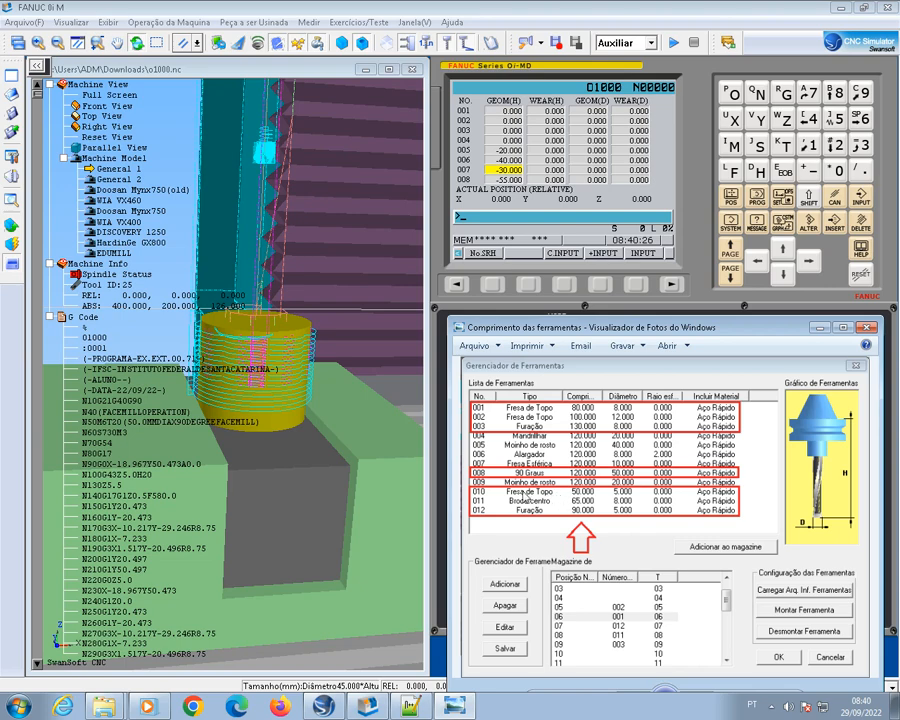
- Set the GEOM(H) length offset of tool 017 to -70 and inspect the refreshed toolpath on the workpiece
left_click(731, 280)
left_click(731, 280)
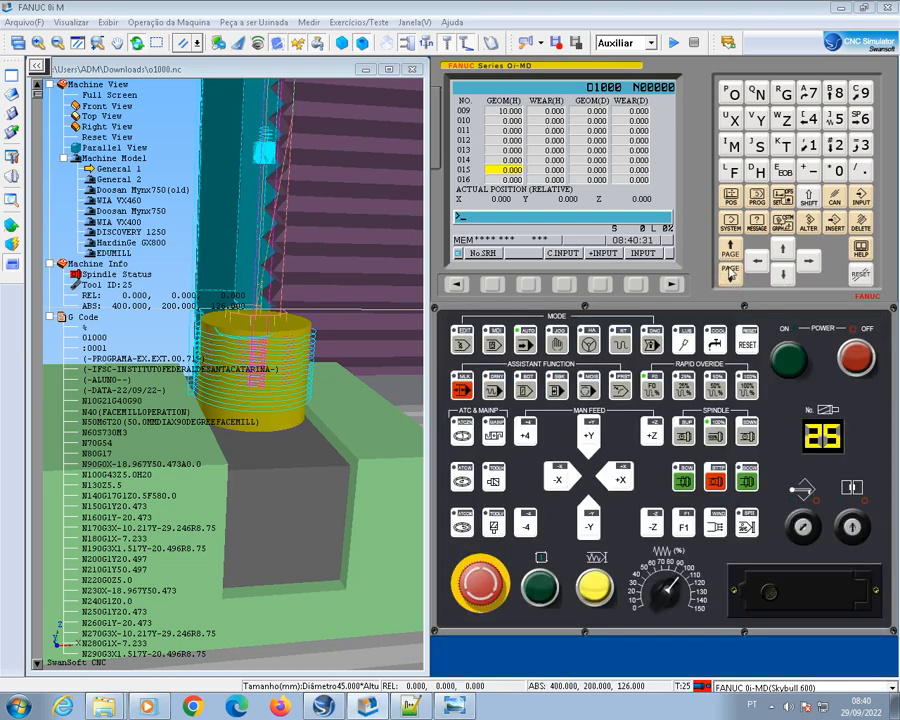
left_click(784, 249)
left_click(784, 249)
left_click(784, 249)
left_click(784, 249)
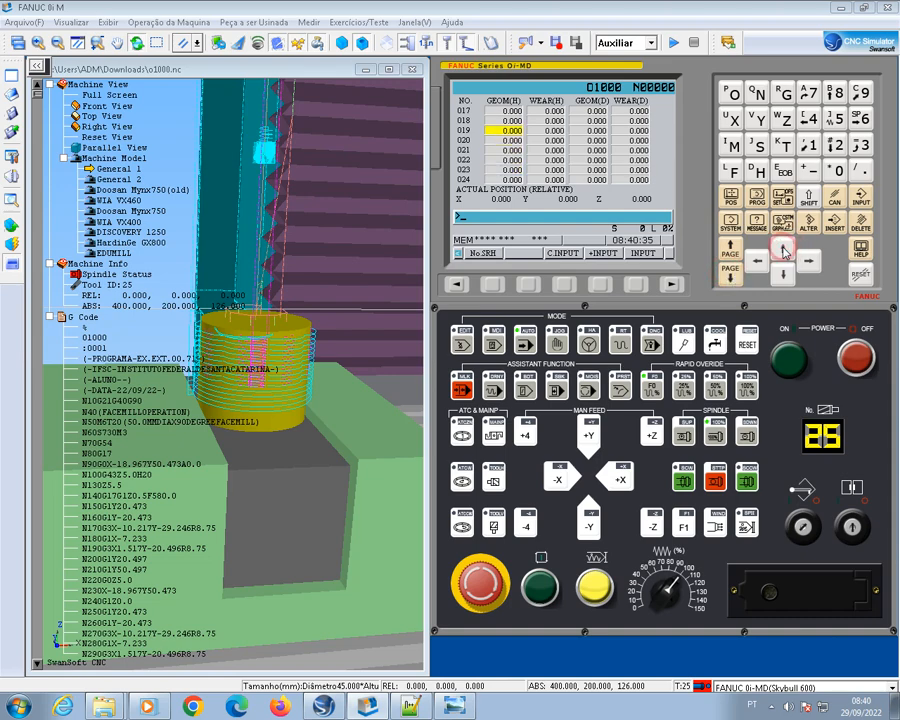
left_click(784, 249)
left_click(785, 250)
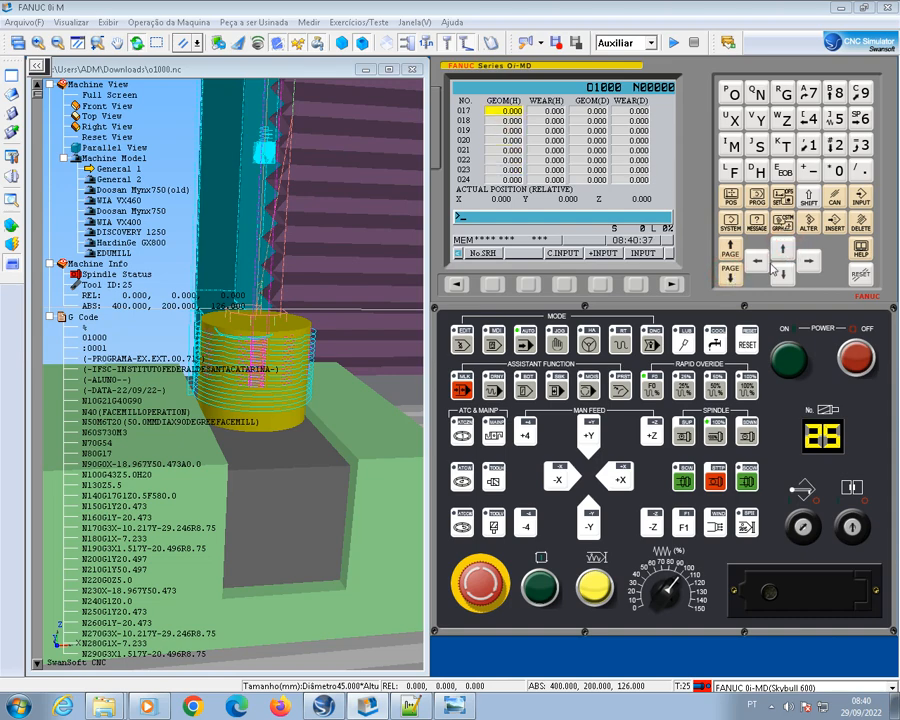
left_click(468, 705)
left_click(817, 172)
left_click(815, 94)
left_click(838, 172)
left_click(860, 172)
left_click(866, 199)
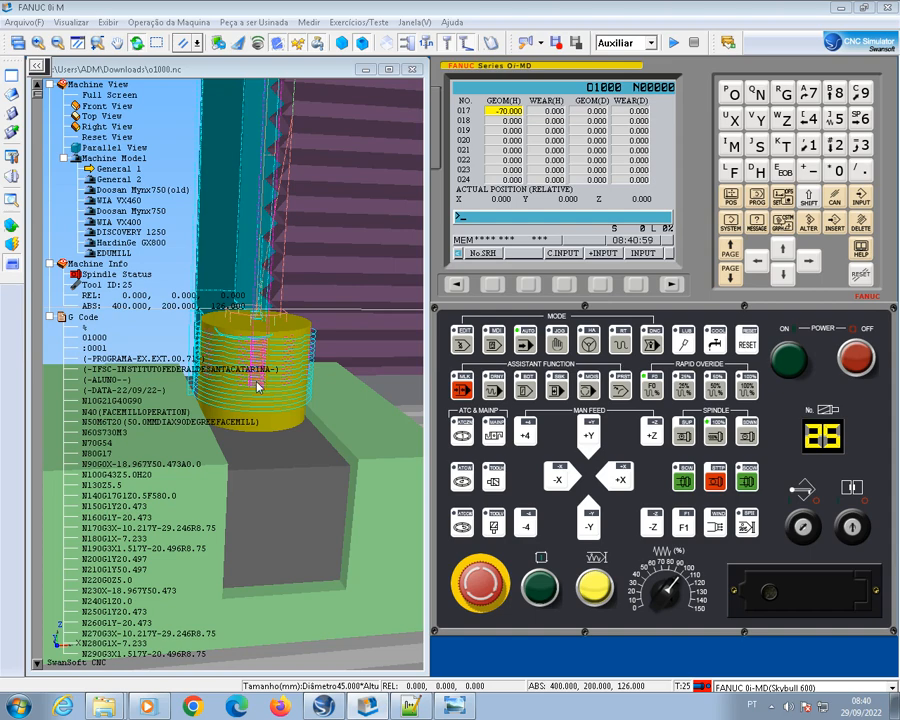
middle_click_drag(253, 415, 261, 437)
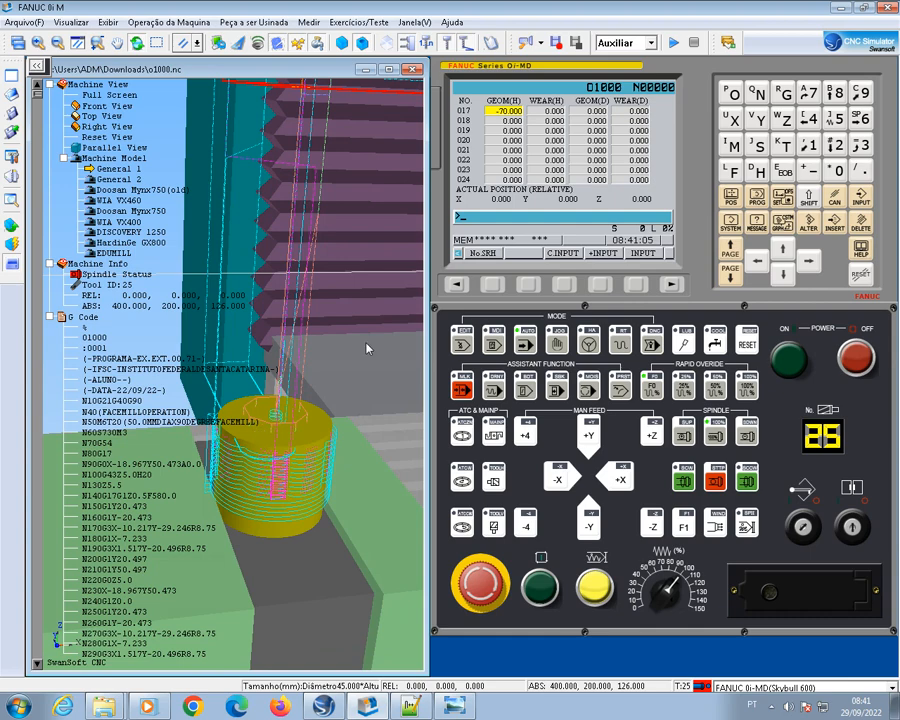
- Review the entered GEOM(H) offsets from tool 001 onward against the Notepad++ program and the tool length reference image
left_click(729, 250)
left_click(729, 251)
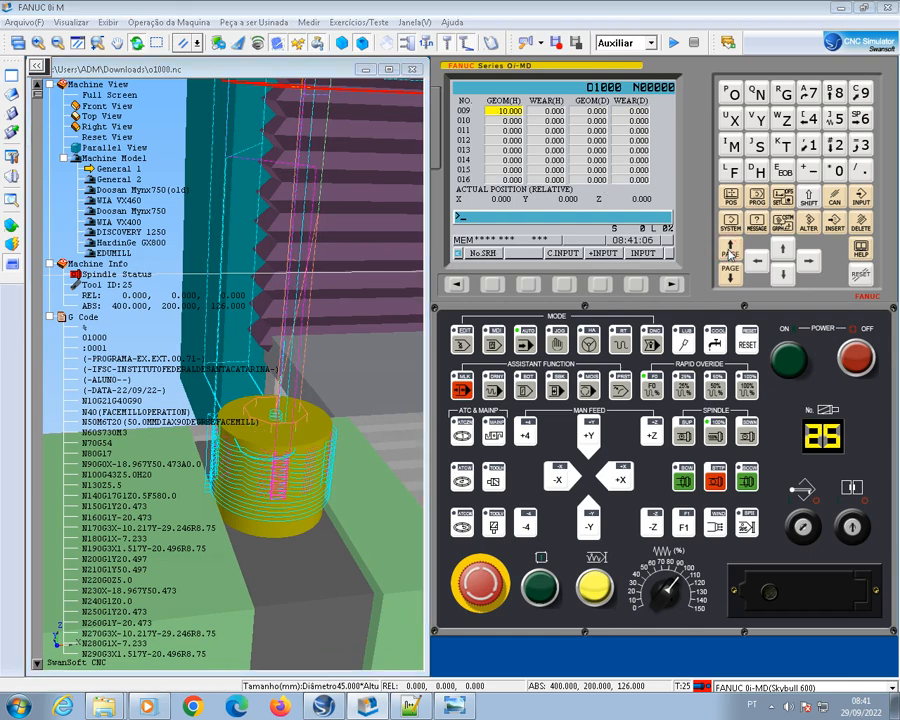
left_click(729, 250)
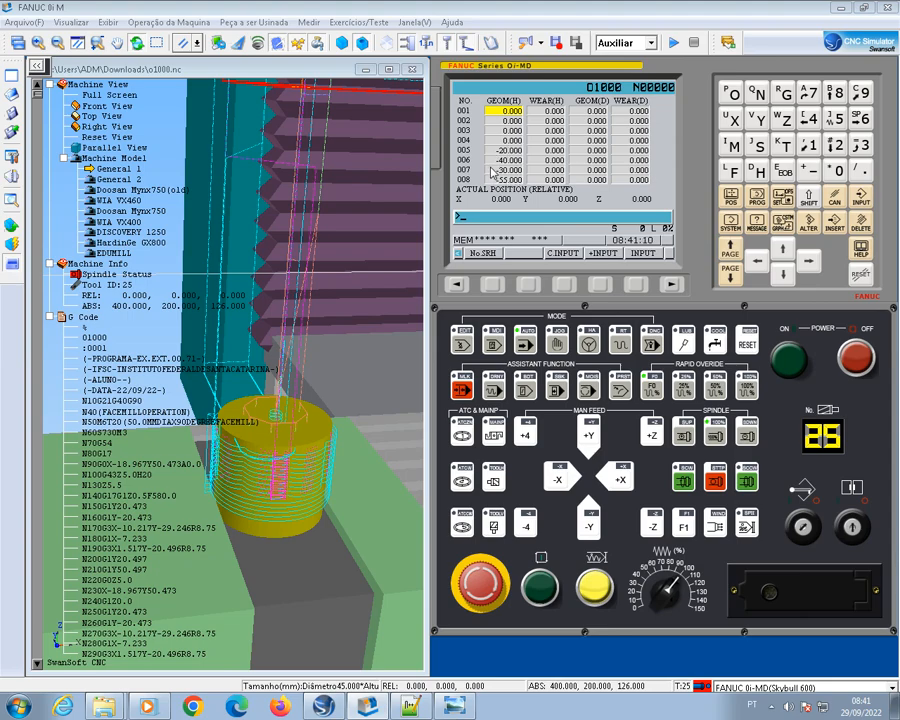
left_click(425, 706)
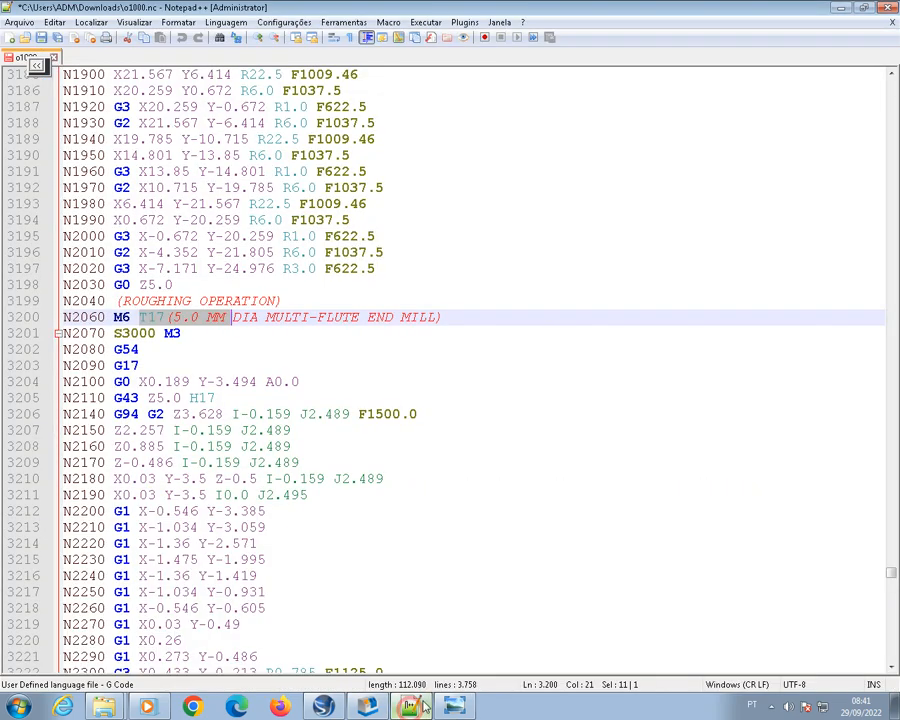
left_click(429, 705)
left_click(454, 706)
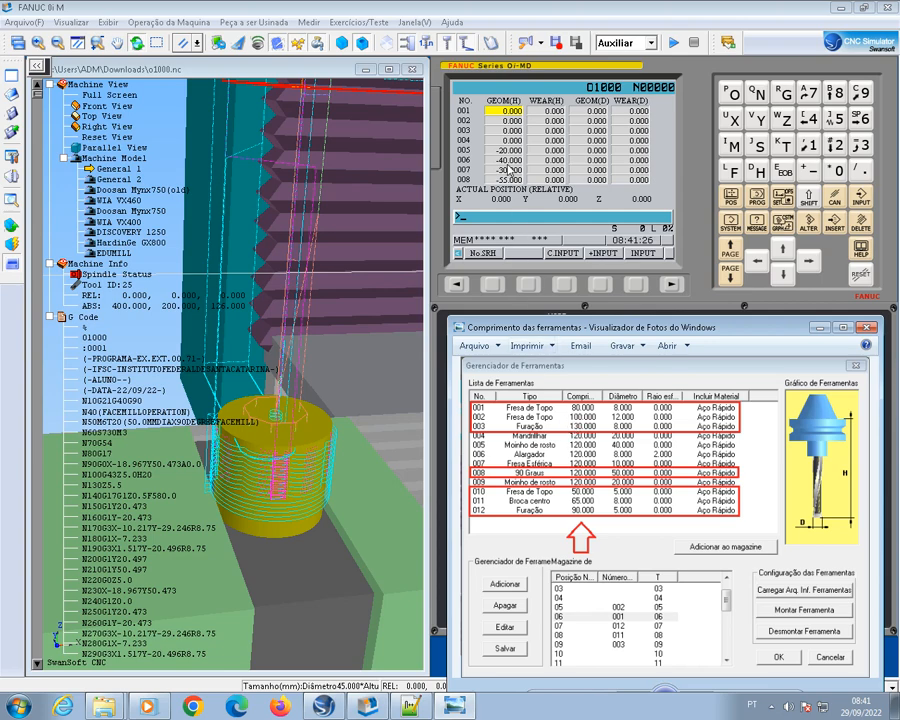
left_click(783, 275)
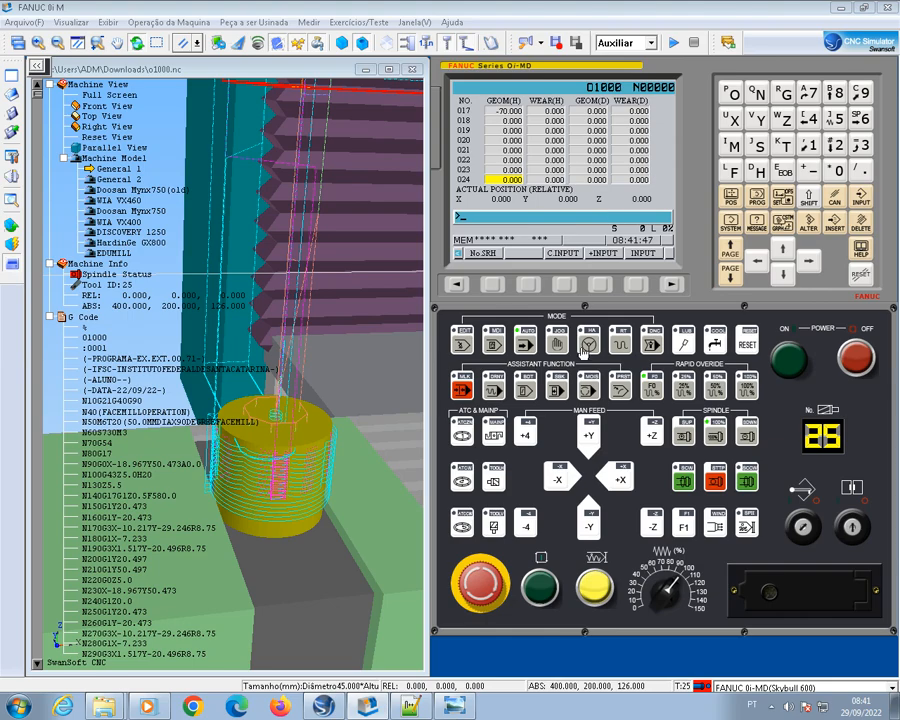
- Start program O1000 in AUTO mode with the feed override at about 20% and watch the tool machine the workpiece up close
scroll(227, 417, "down", 5)
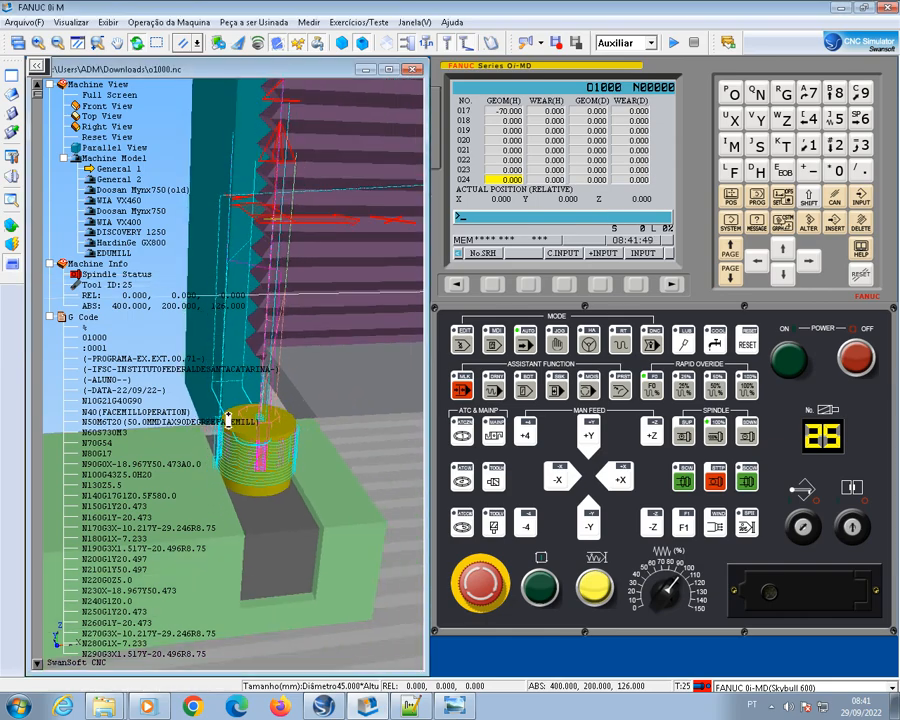
left_click_drag(287, 490, 291, 455)
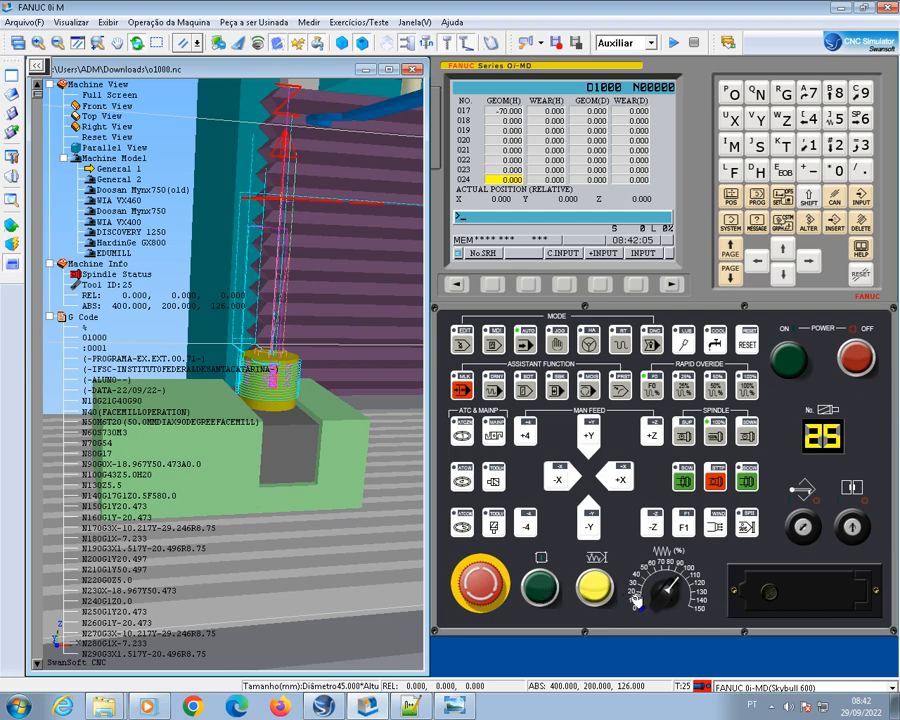
left_click(540, 591)
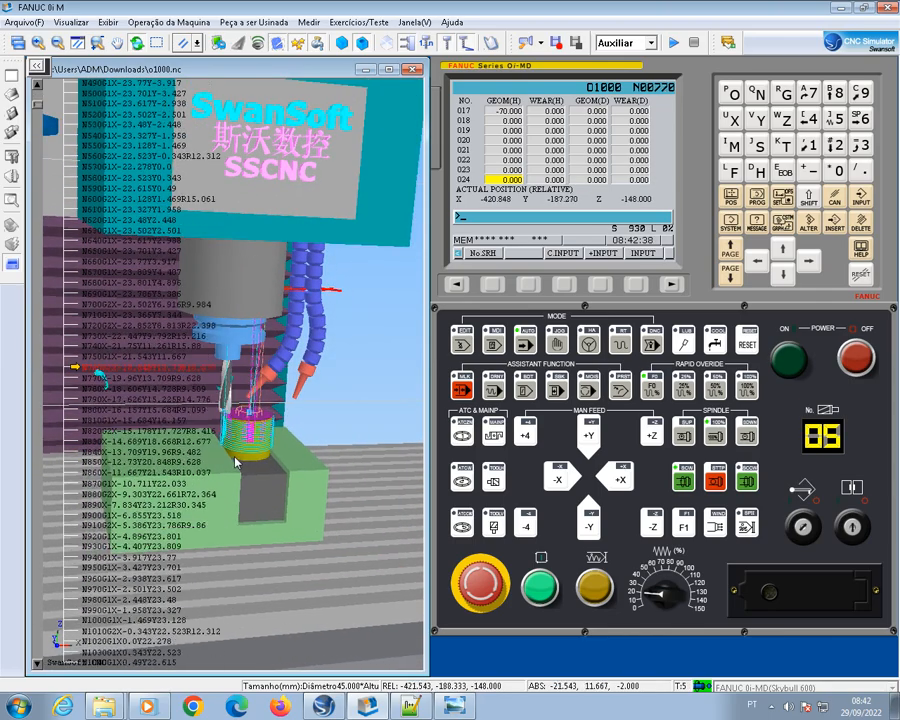
scroll(210, 422, "up", 5)
scroll(210, 422, "up", 3)
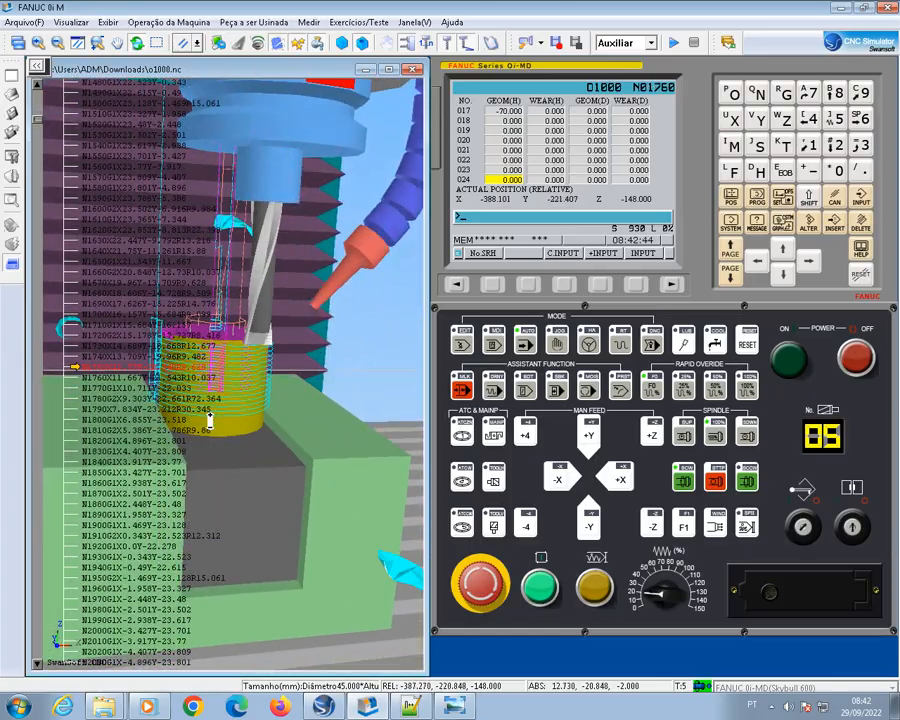
scroll(210, 420, "up", 4)
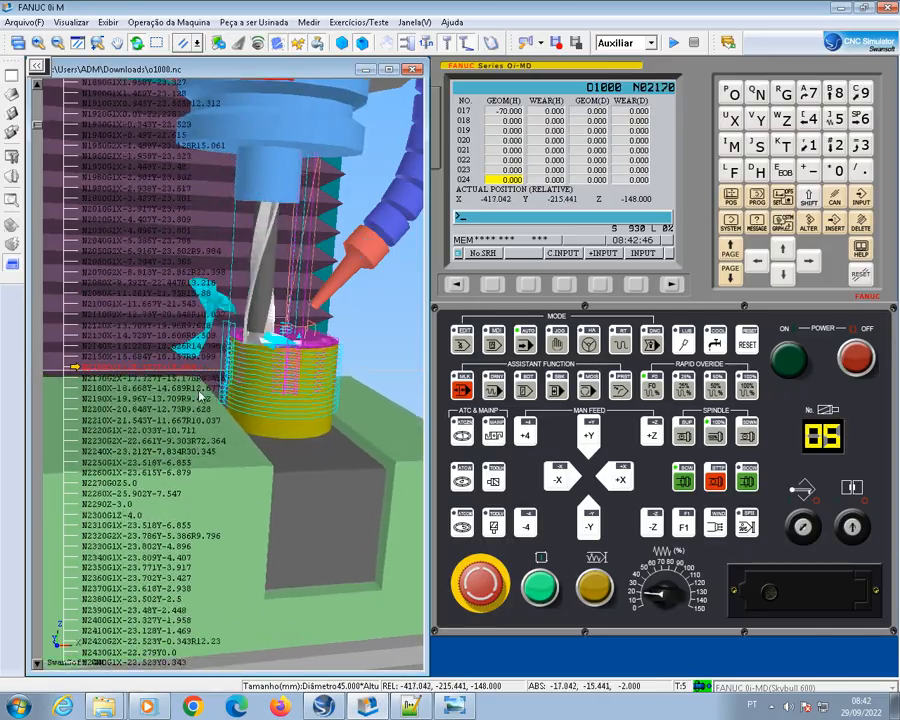